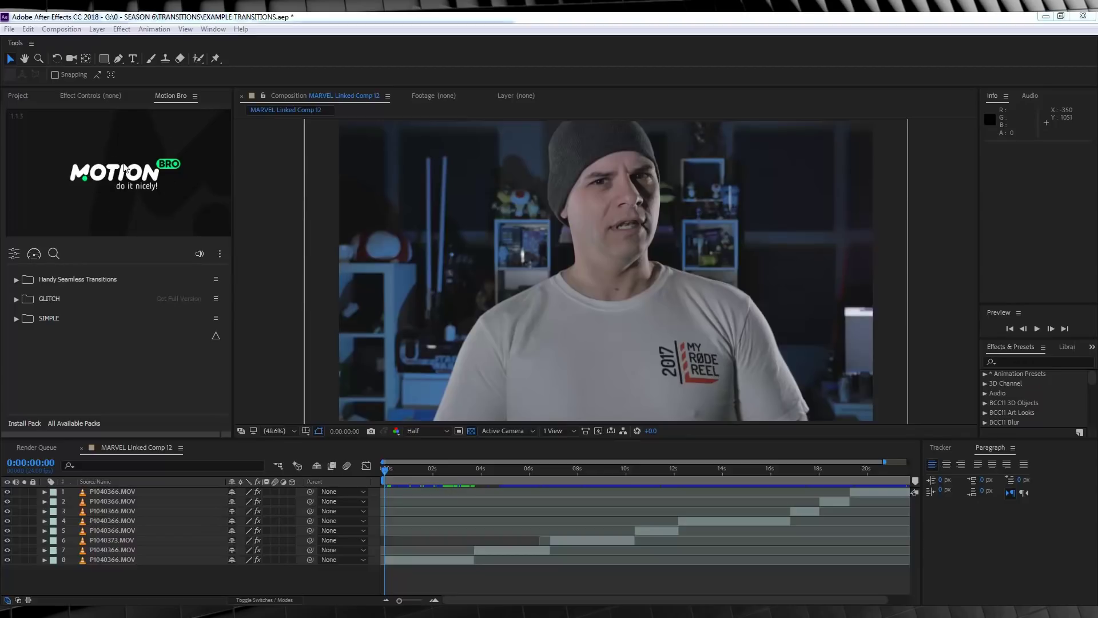
Close the Motion Bro panel, reopen it via Window > Extensions, and refocus the Timeline.
right_click(179, 99)
left_click(195, 103)
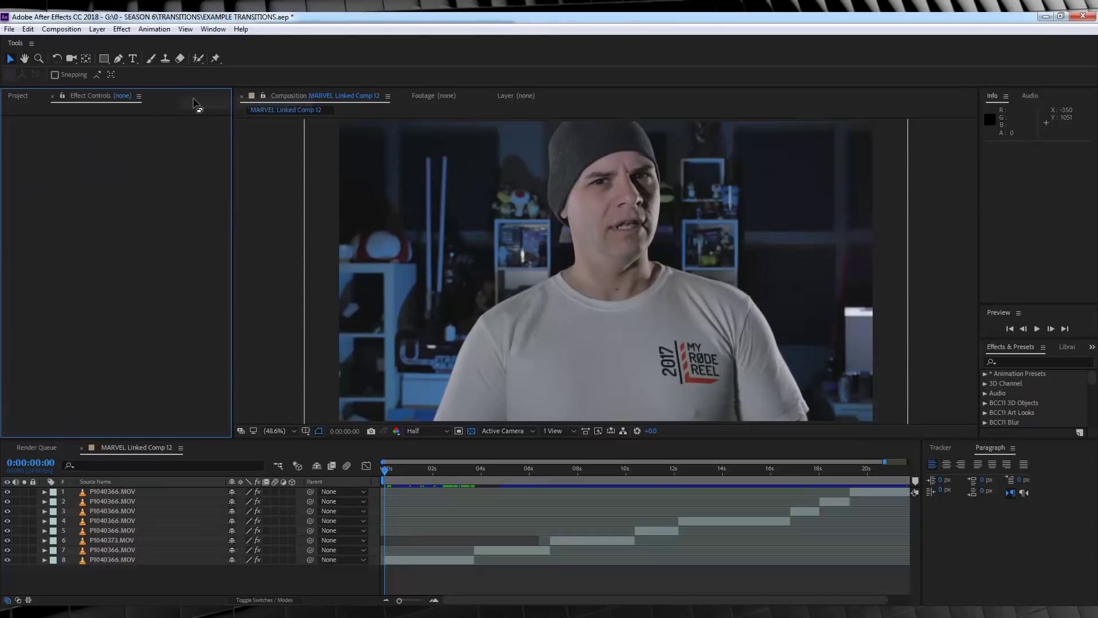
left_click(216, 29)
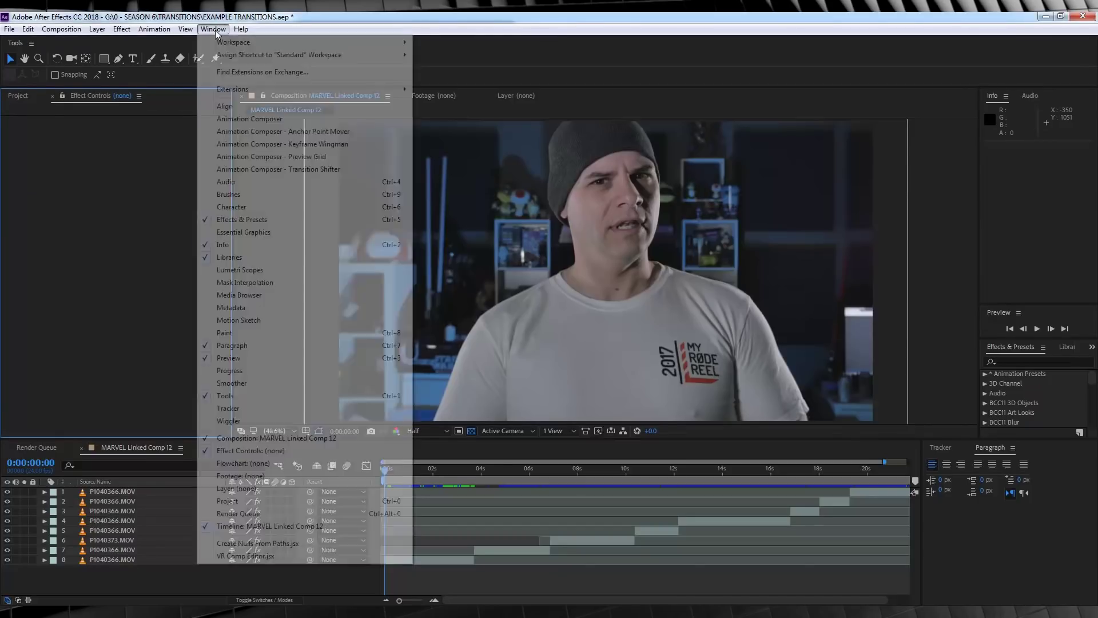
mouse_move(364, 87)
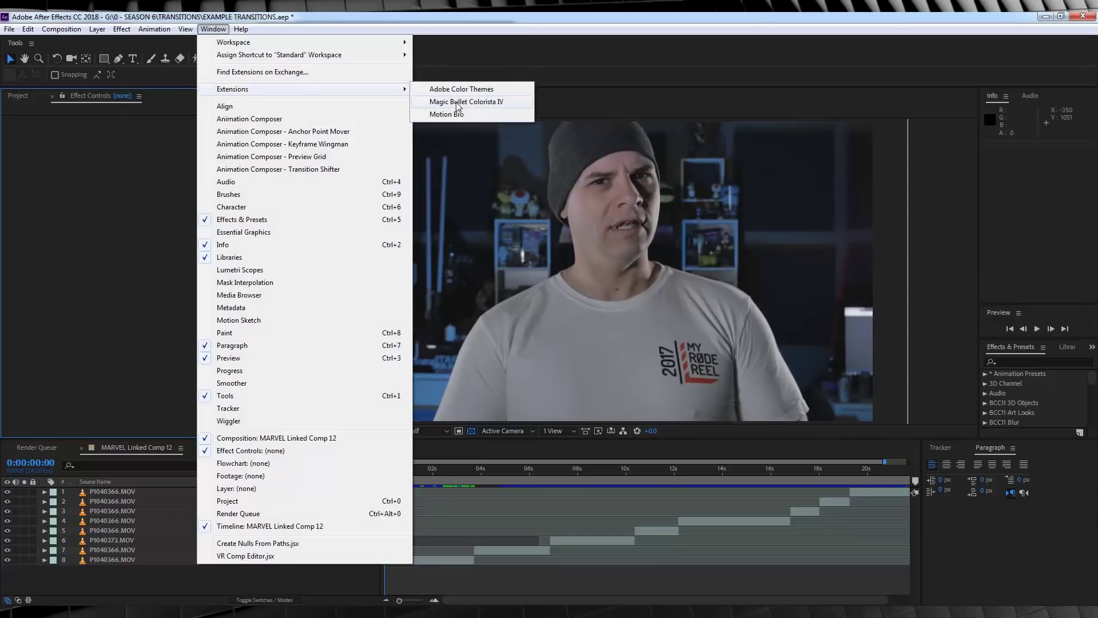
left_click(444, 116)
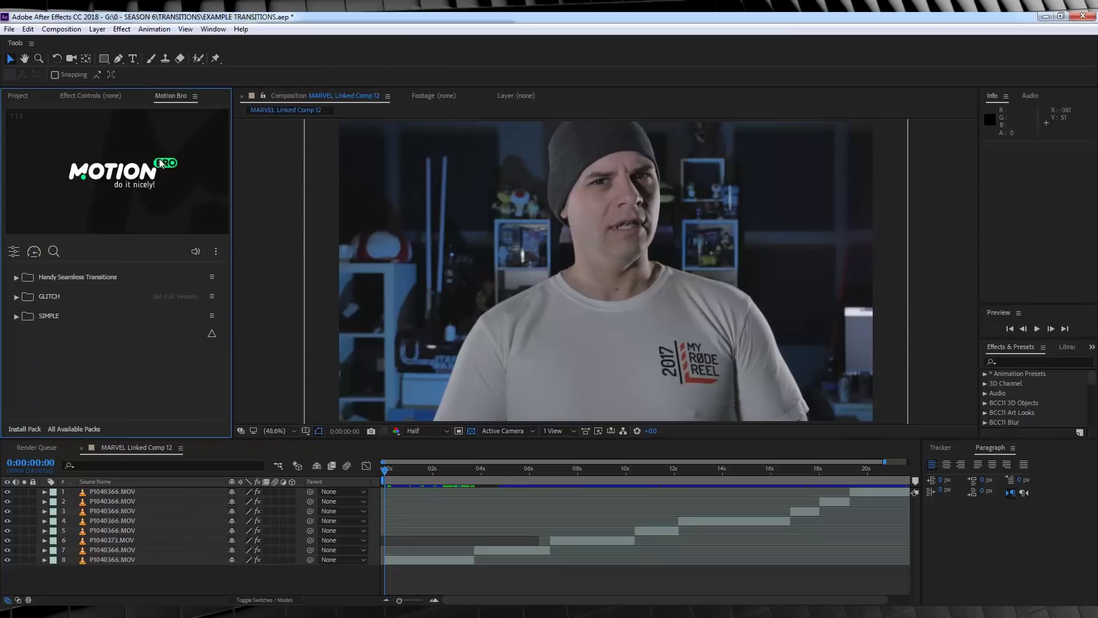
left_click(312, 573)
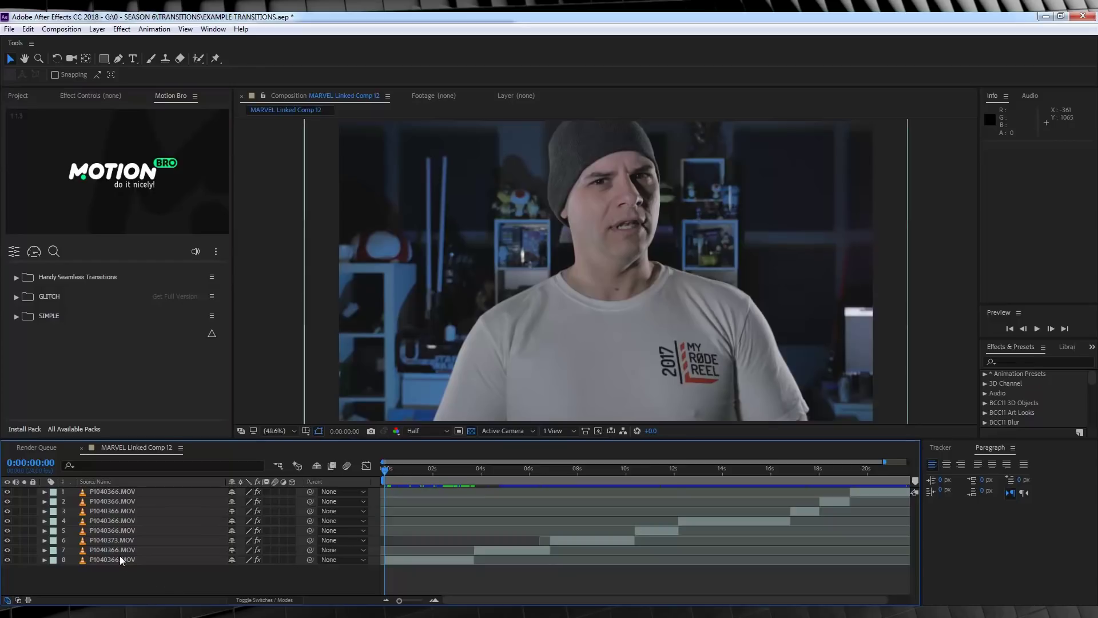
Select all eight clip layers and expand Handy Seamless Transitions > Camera > Flight in Motion Bro.
key("ctrl+a")
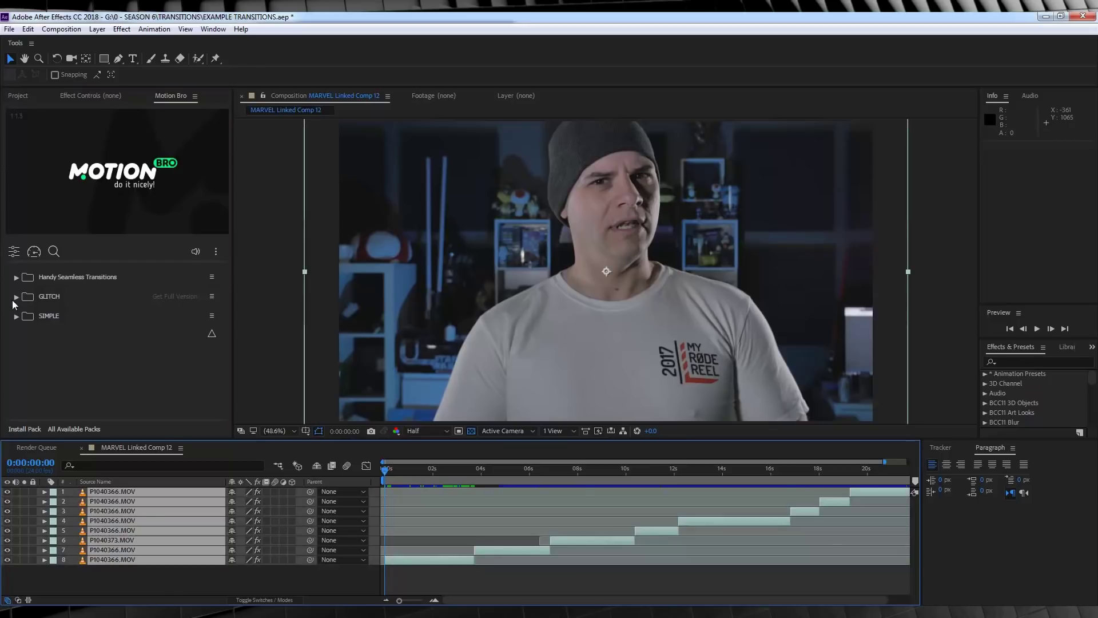
left_click(16, 277)
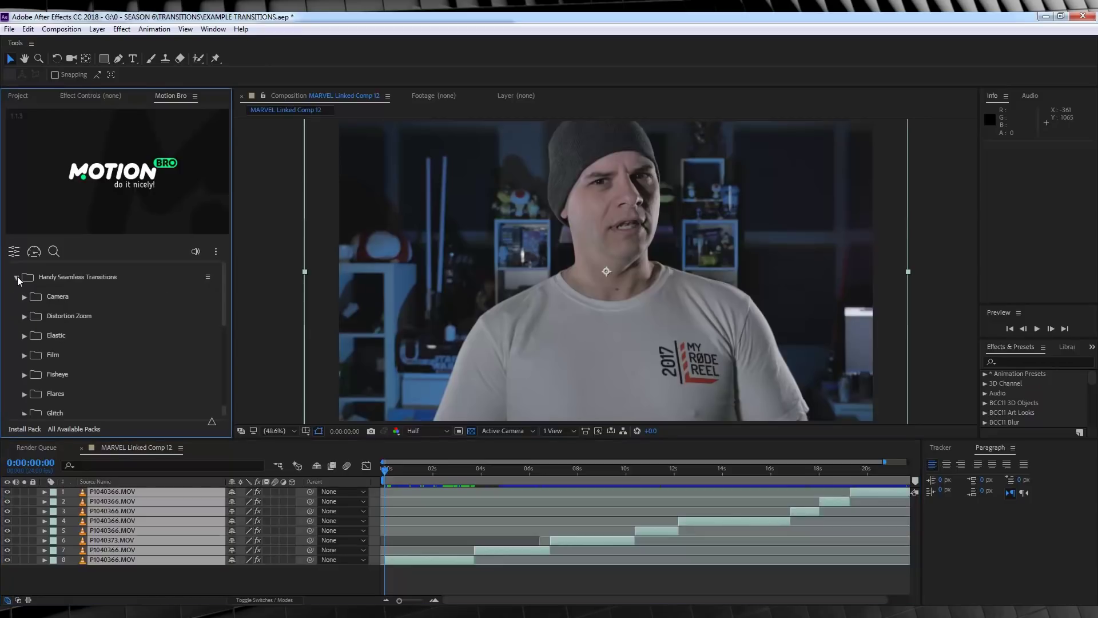
left_click(25, 297)
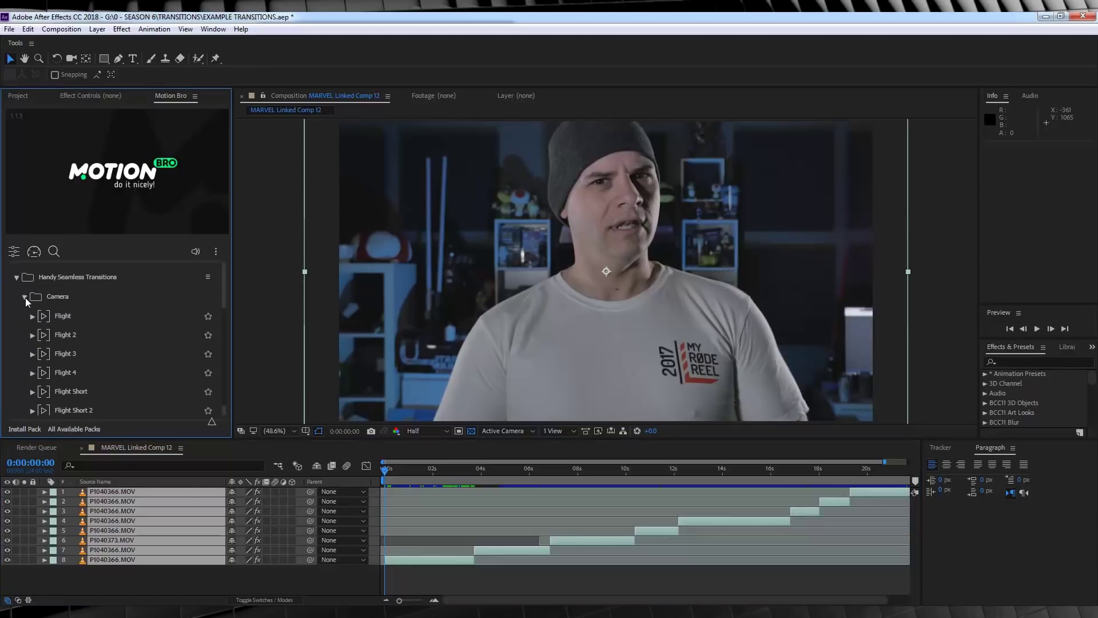
mouse_move(53, 315)
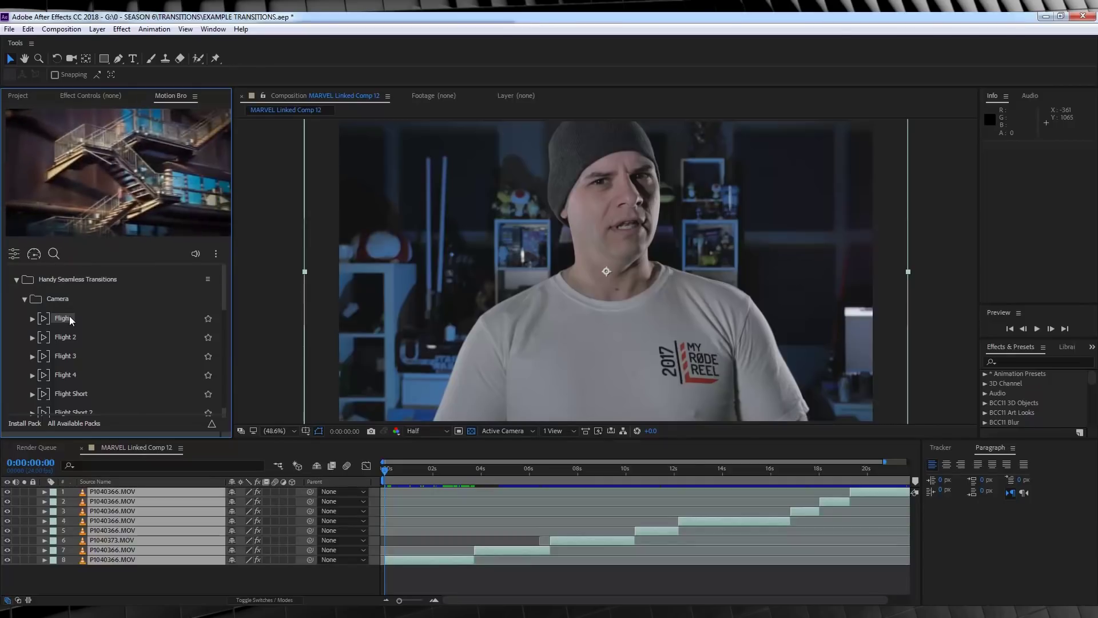
left_click(32, 318)
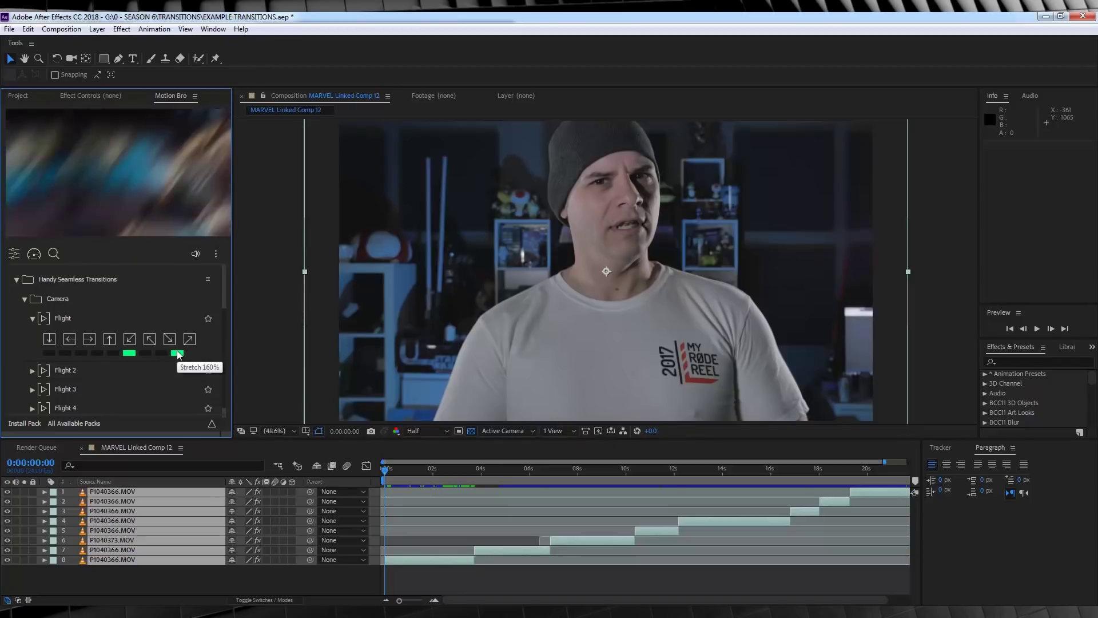
Apply the Left Down Flight transition at every cut and preview it at Quarter resolution.
left_click(130, 340)
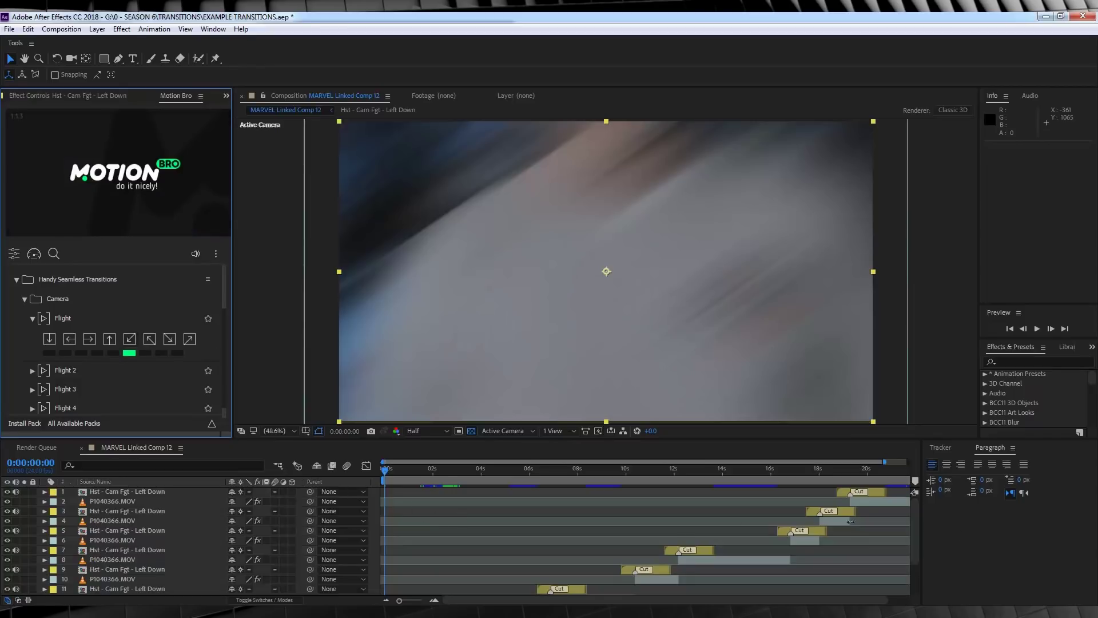
scroll(917, 503, "down", 5)
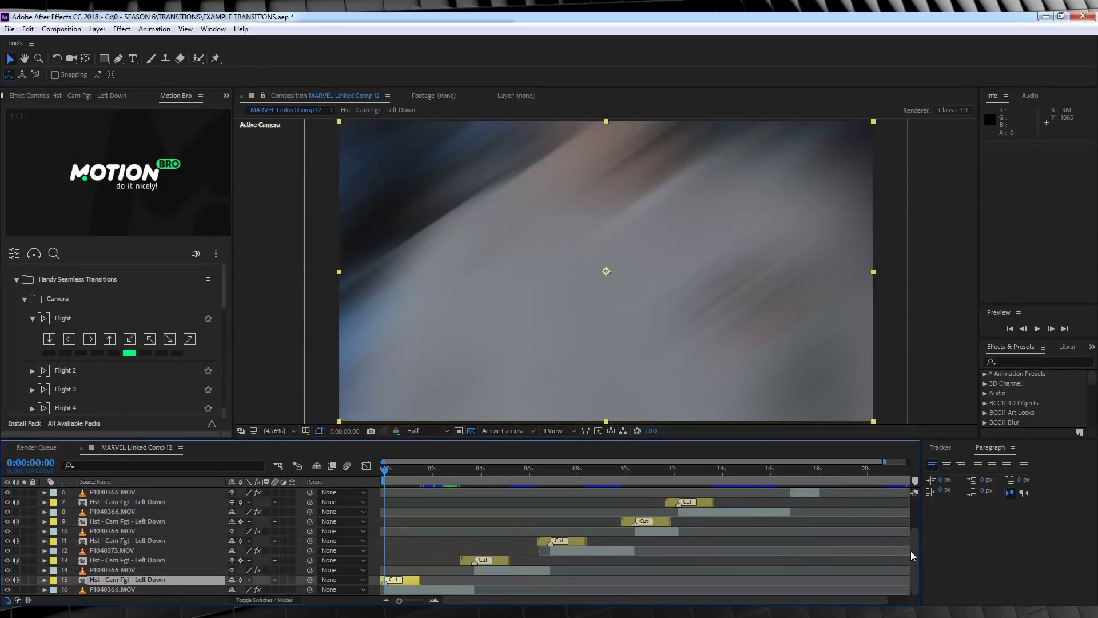
left_click(431, 430)
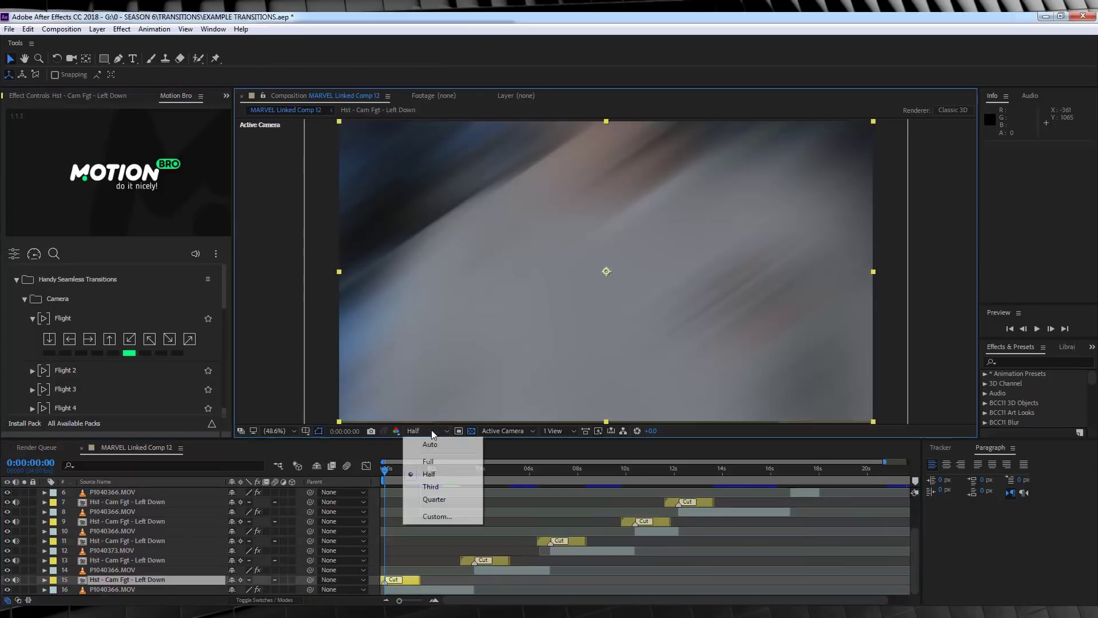
left_click(448, 497)
key("space")
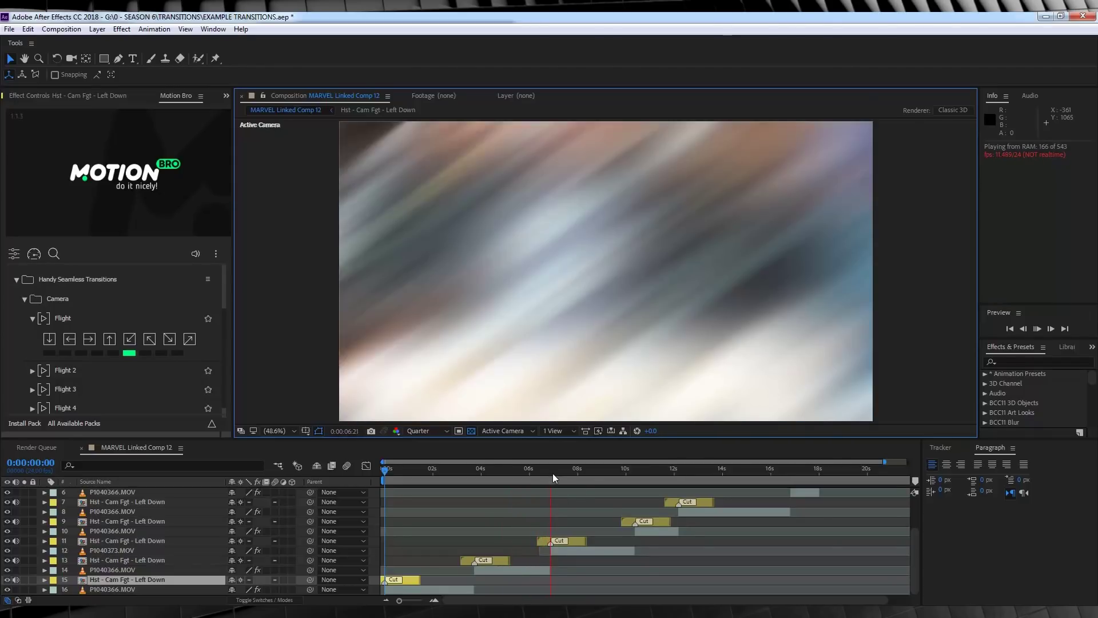
Stop the preview, deselect all layers, and select layer 7's clip.
key("space")
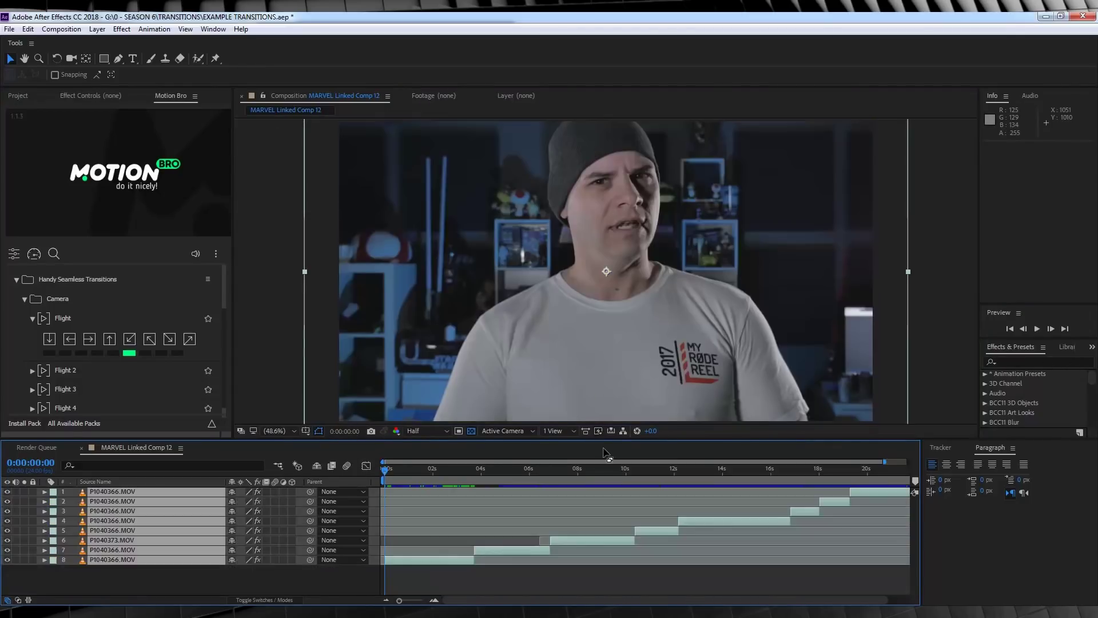
left_click(435, 581)
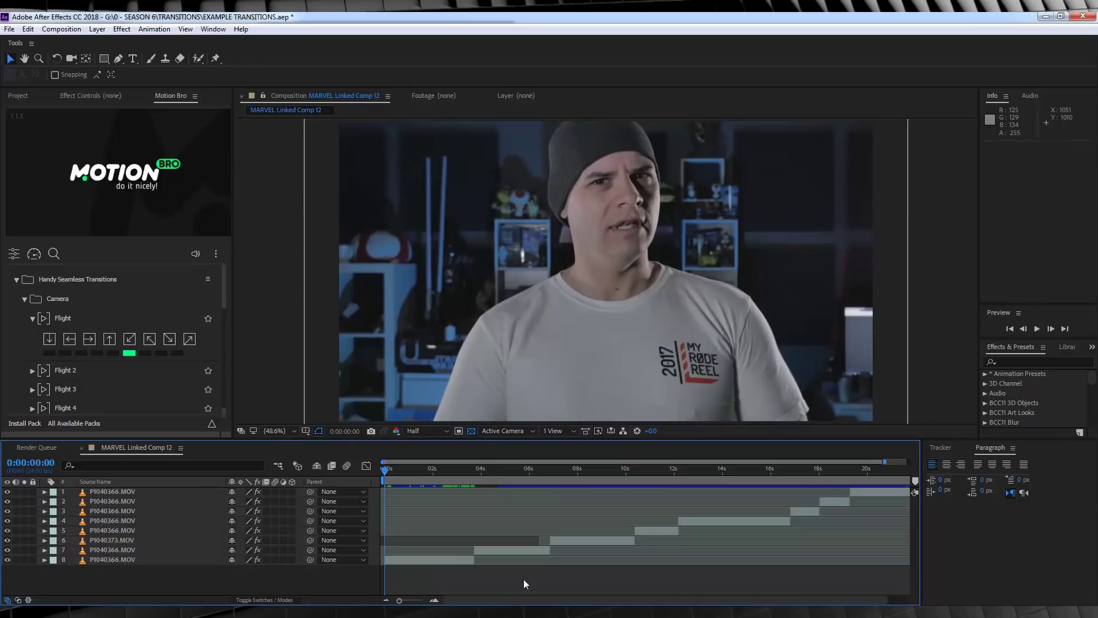
left_click(487, 550)
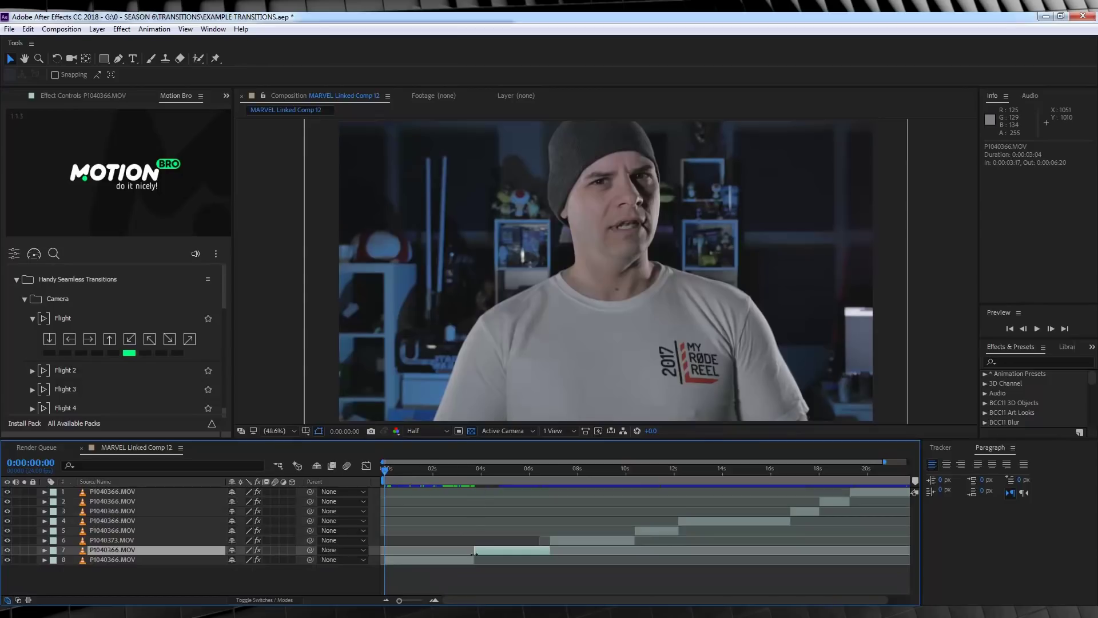
Apply a Pan Simple Up transition with shorter stretch at layer 7's cut and set the playhead before it.
left_click(32, 318)
scroll(108, 327, "down", 5)
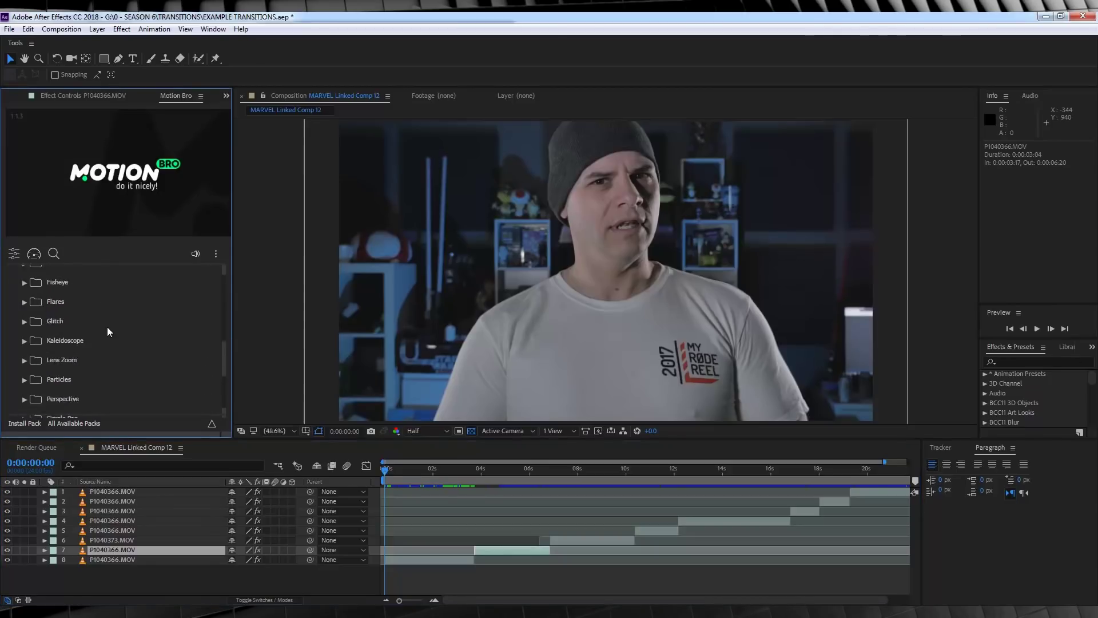
scroll(108, 327, "up", 3)
scroll(107, 327, "up", 2)
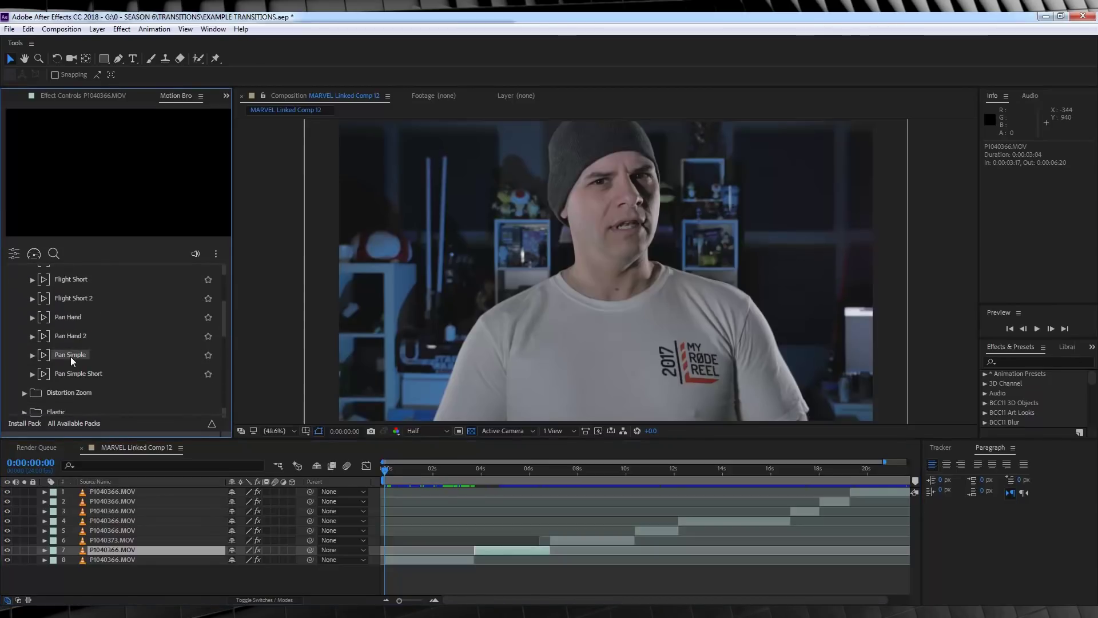
left_click(32, 355)
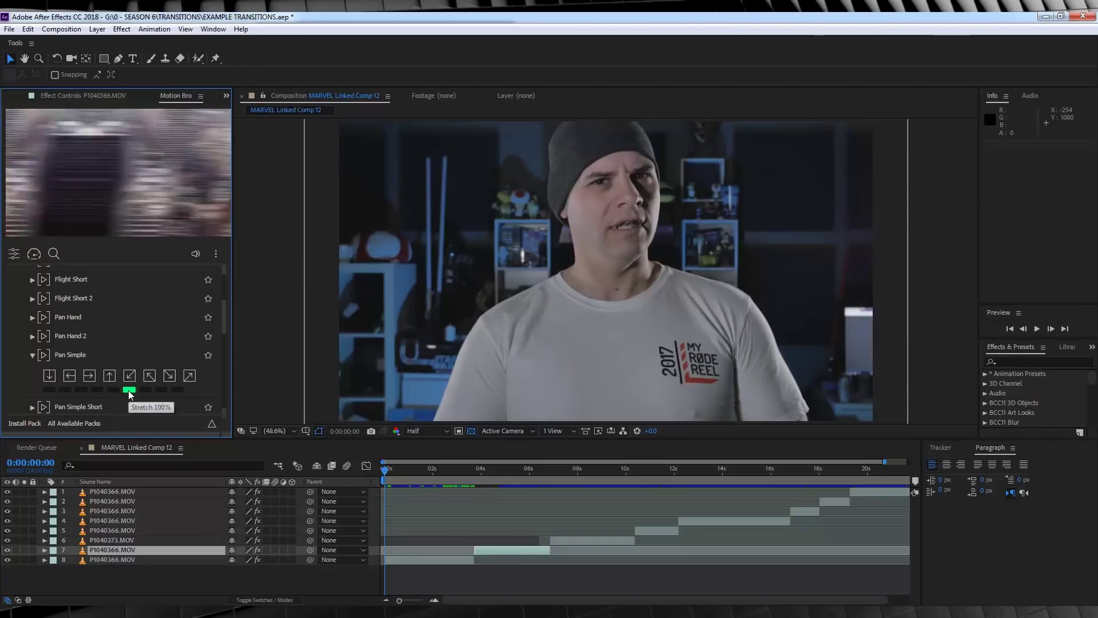
left_click(80, 390)
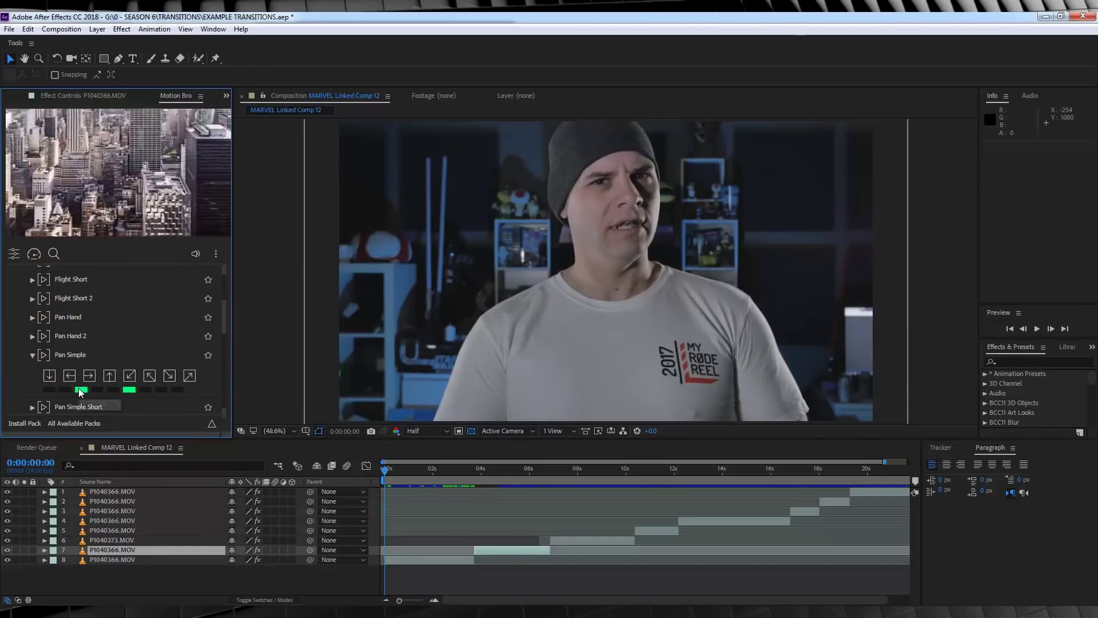
left_click(109, 376)
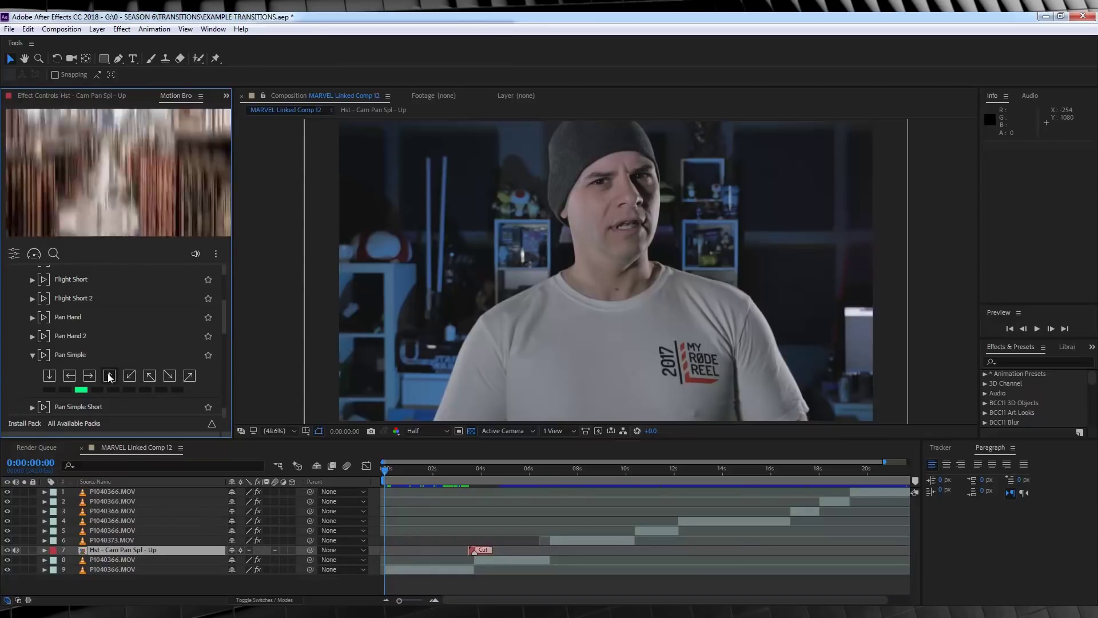
left_click(426, 472)
Preview the Pan Up transition, extend the work area end to 21:03, and scrub around 6:04.
key("space")
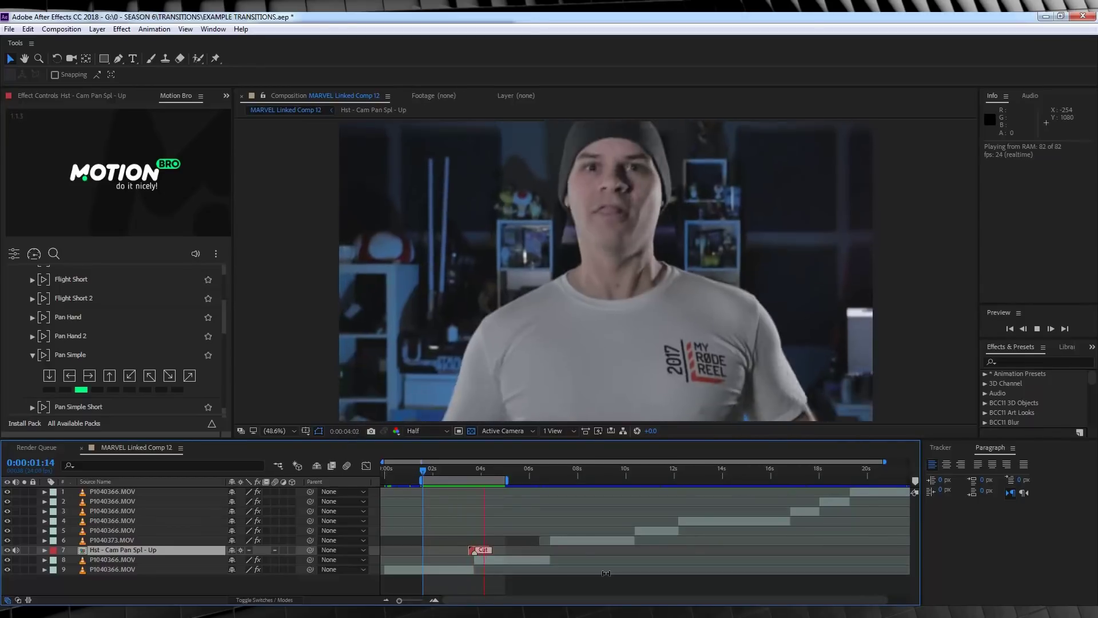
left_click(499, 471)
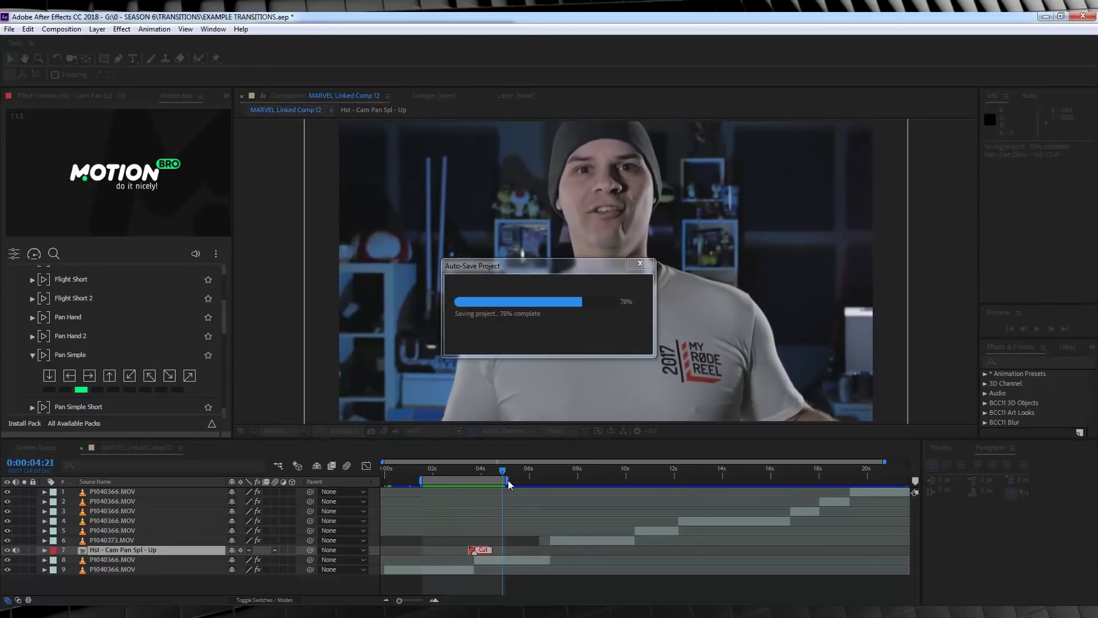
left_click_drag(508, 485, 900, 480)
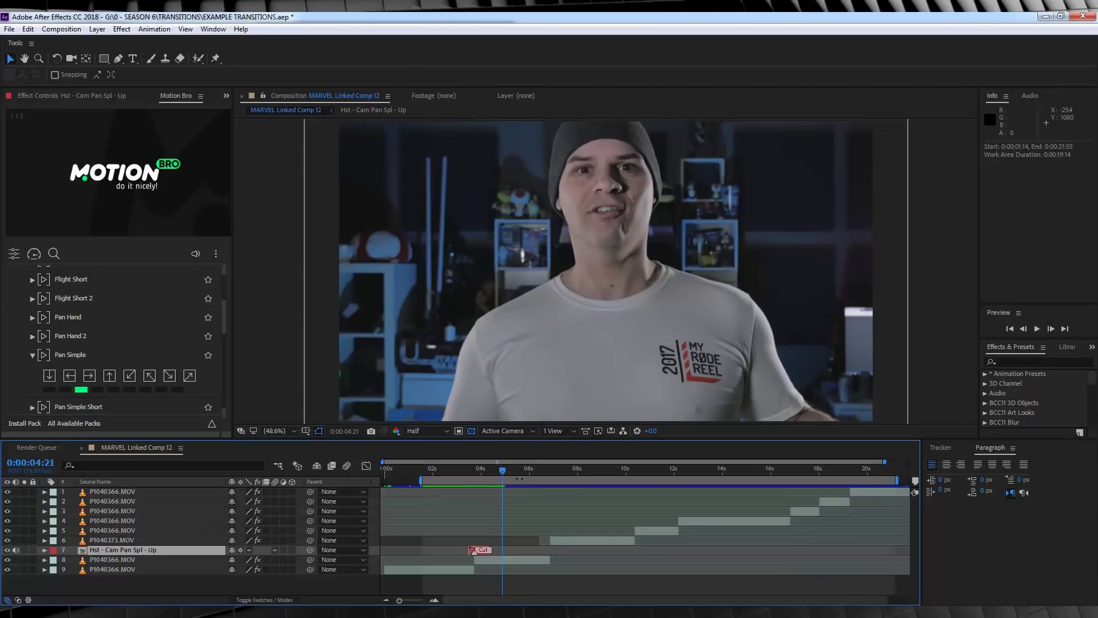
left_click(533, 469)
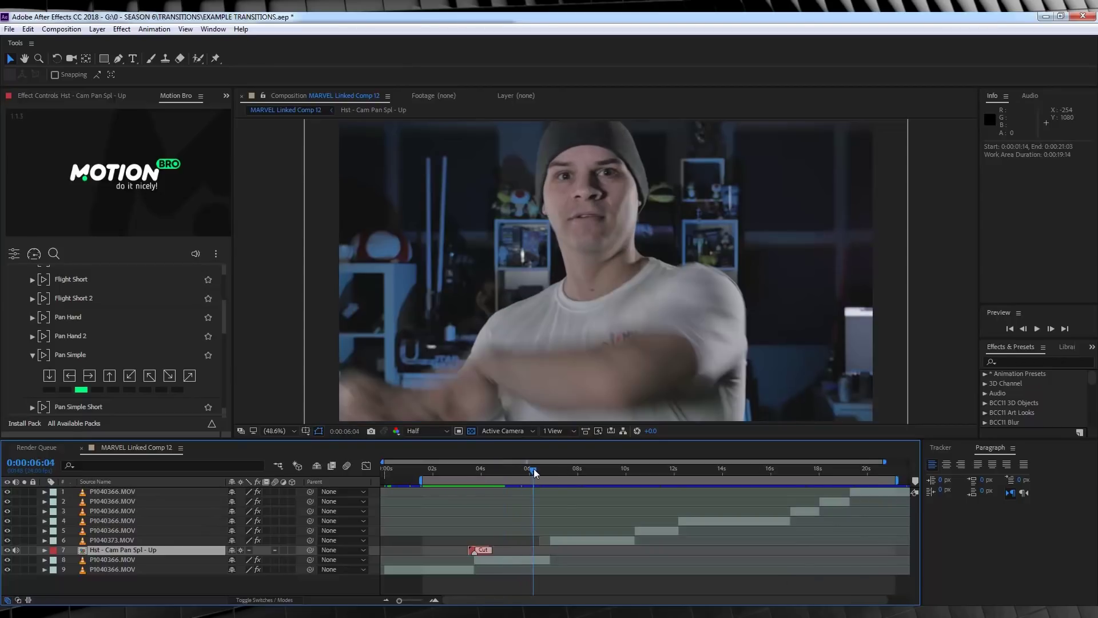
mouse_move(533, 470)
left_mouse_down()
mouse_move(550, 469)
mouse_move(524, 466)
mouse_move(548, 466)
left_mouse_up()
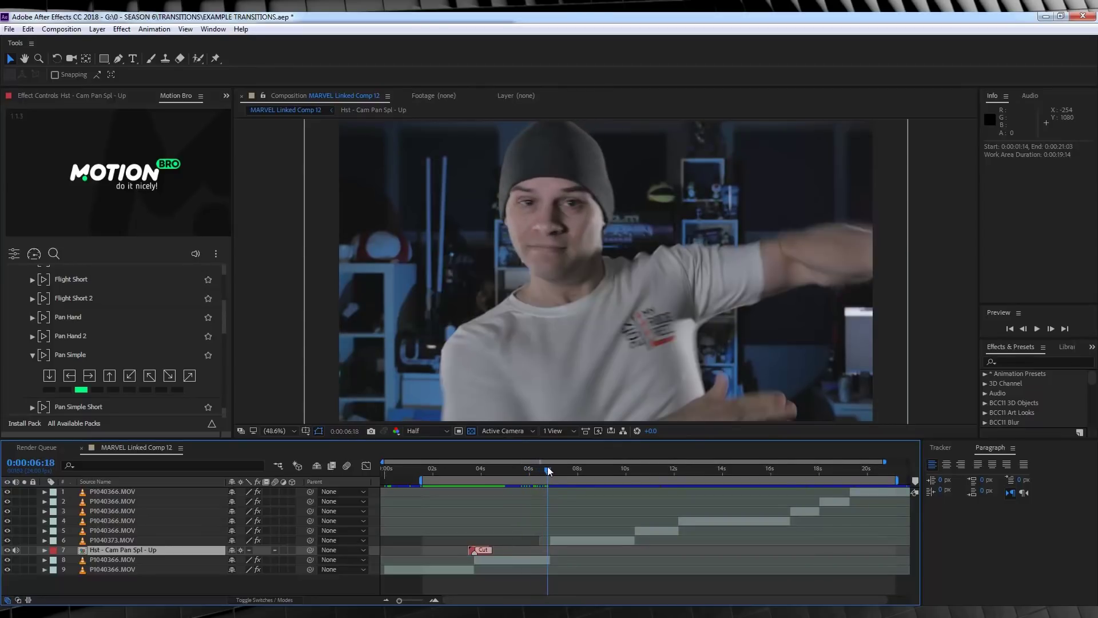
Select layer 6 (P1040373.MOV) and apply a Pan Simple Right transition at its cut.
left_click(565, 538)
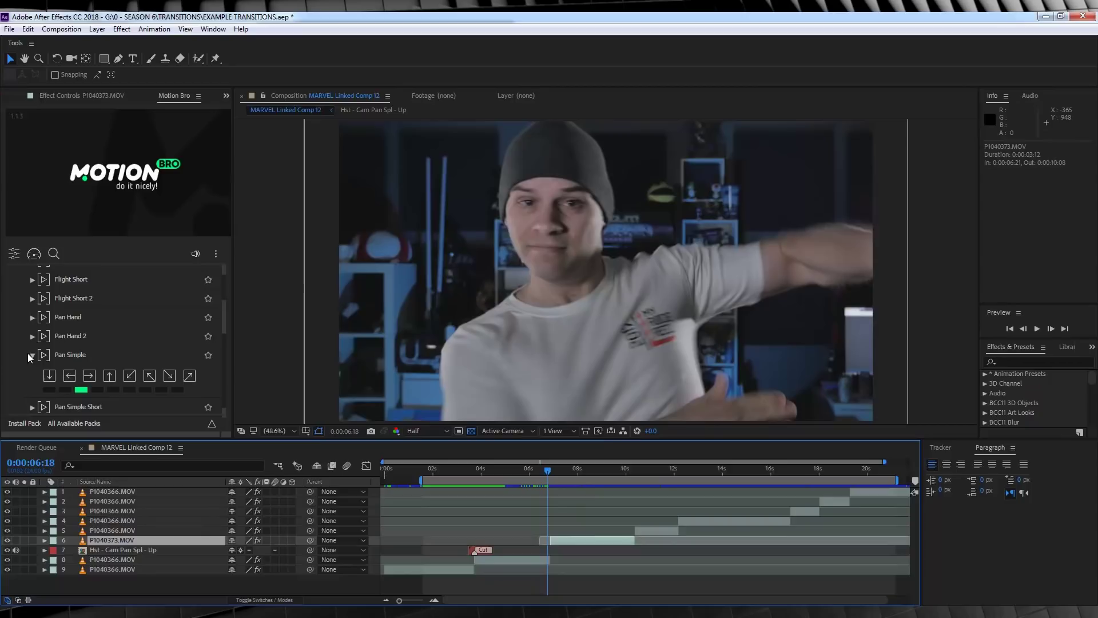
mouse_move(67, 357)
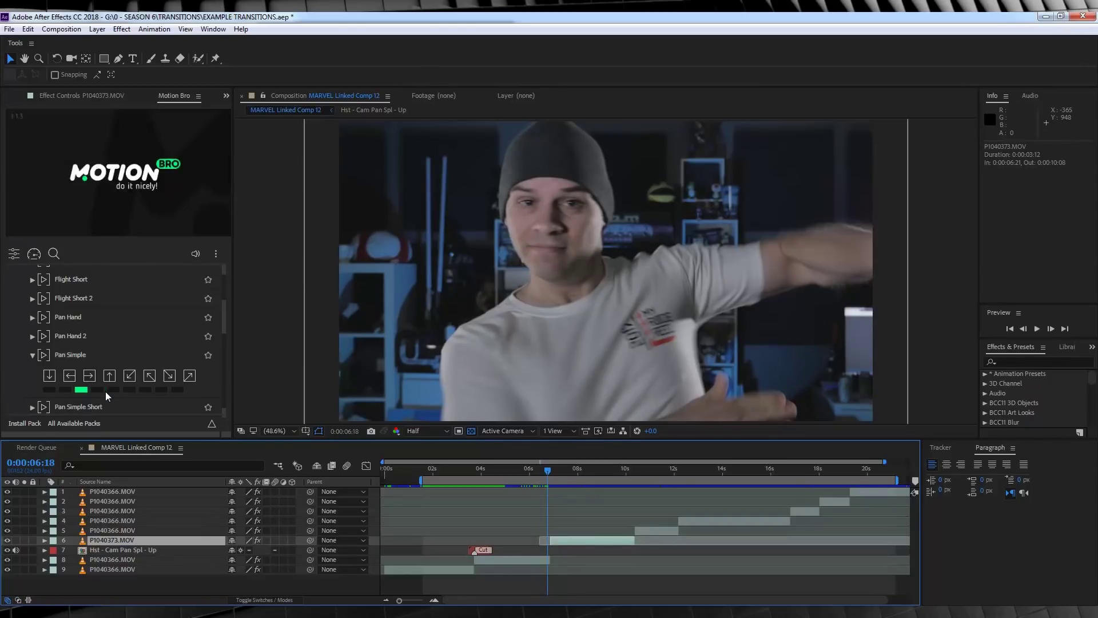
mouse_move(112, 391)
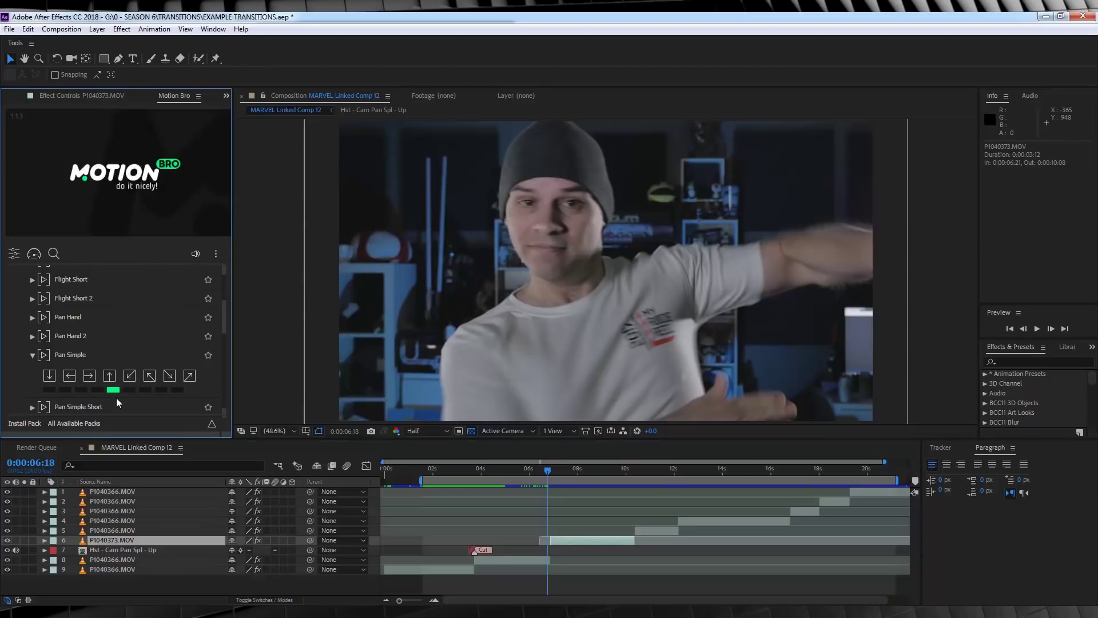
left_click(90, 376)
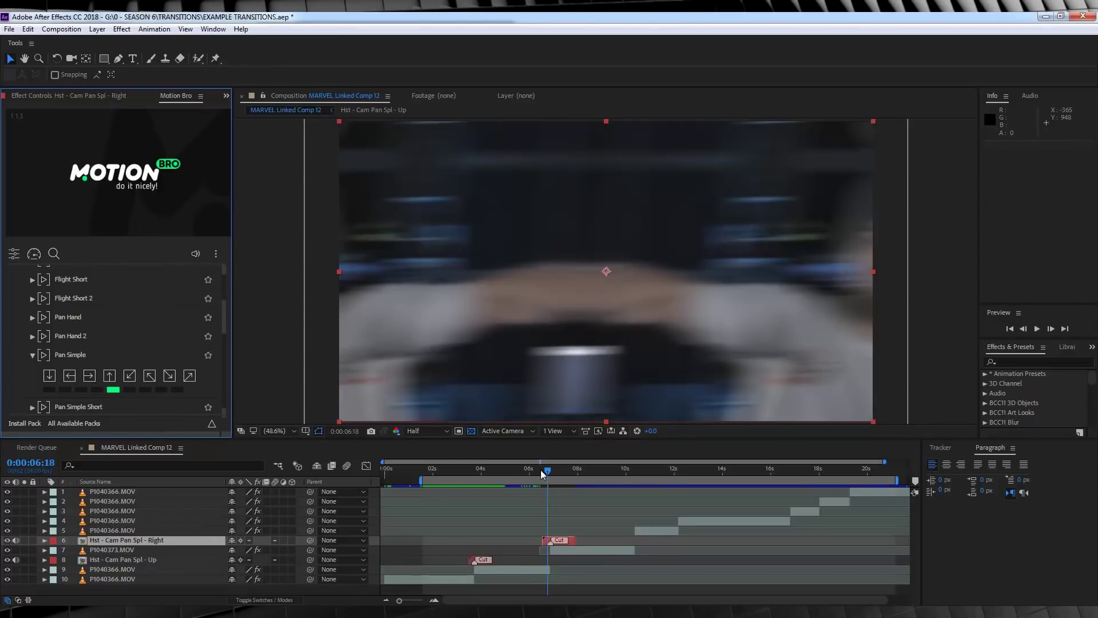
Preview the pan-right transition from about 5 seconds, then select the P1040366.MOV clip.
left_click(540, 469)
left_click_drag(541, 469, 521, 469)
key("space")
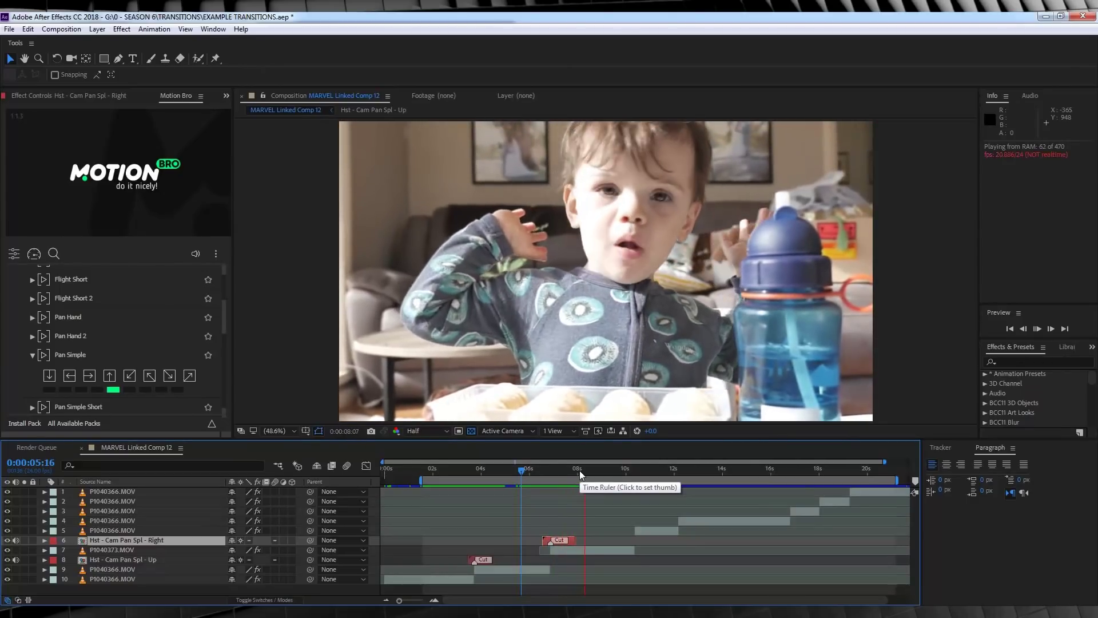
key("space")
left_click(651, 529)
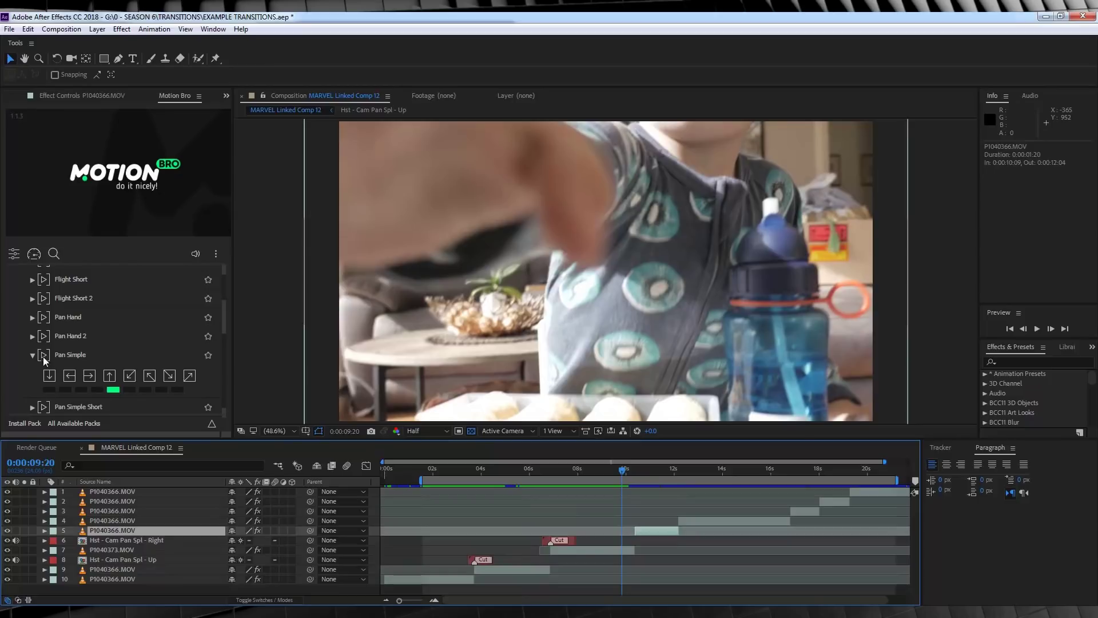
Collapse Pan Simple and apply the Flight 2 Left Down transition at the playhead.
left_click(29, 355)
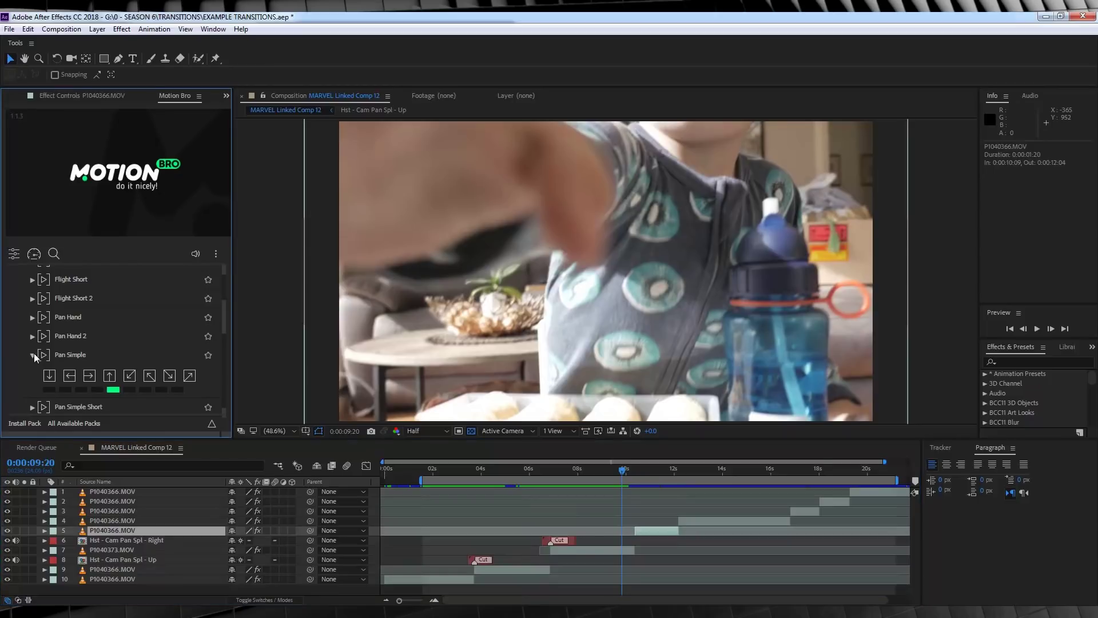
left_click(33, 356)
scroll(33, 357, "up", 3)
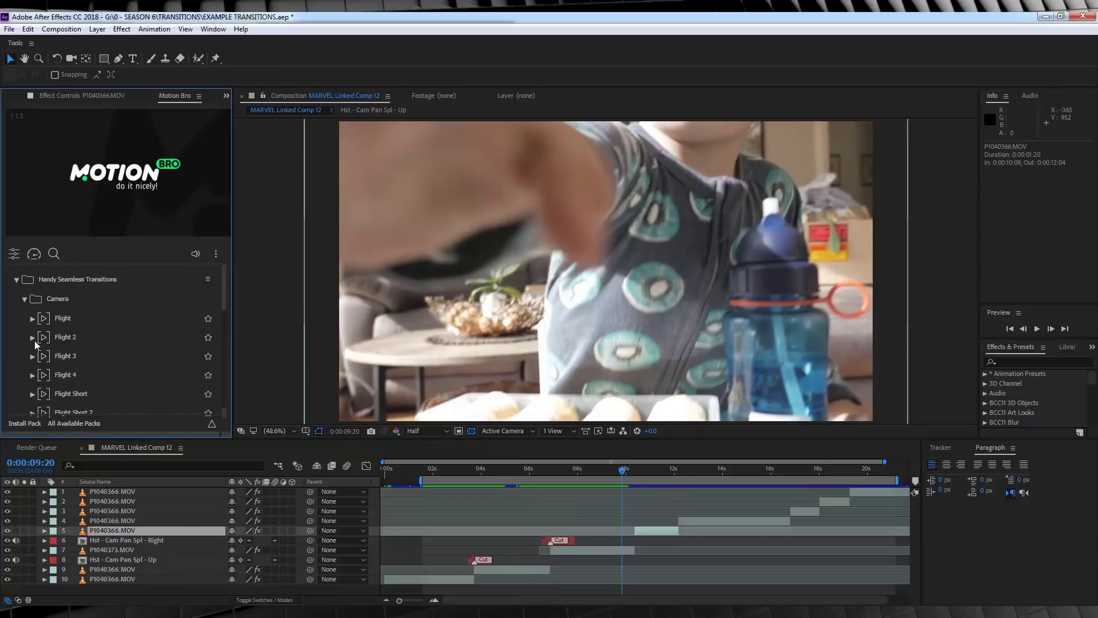
left_click(33, 336)
mouse_move(65, 337)
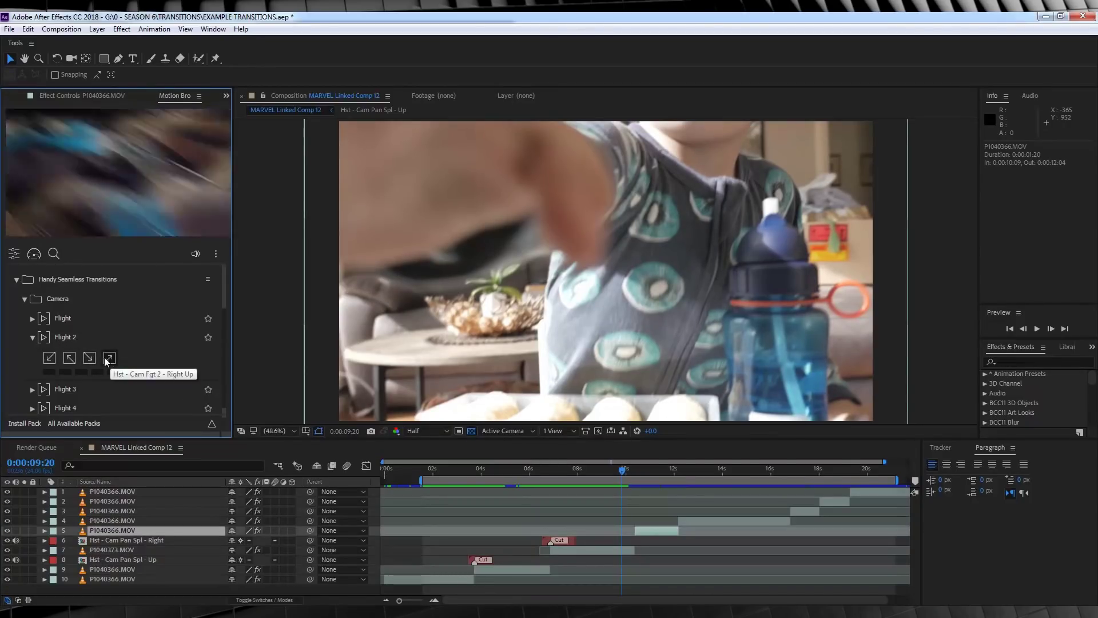
left_click(55, 356)
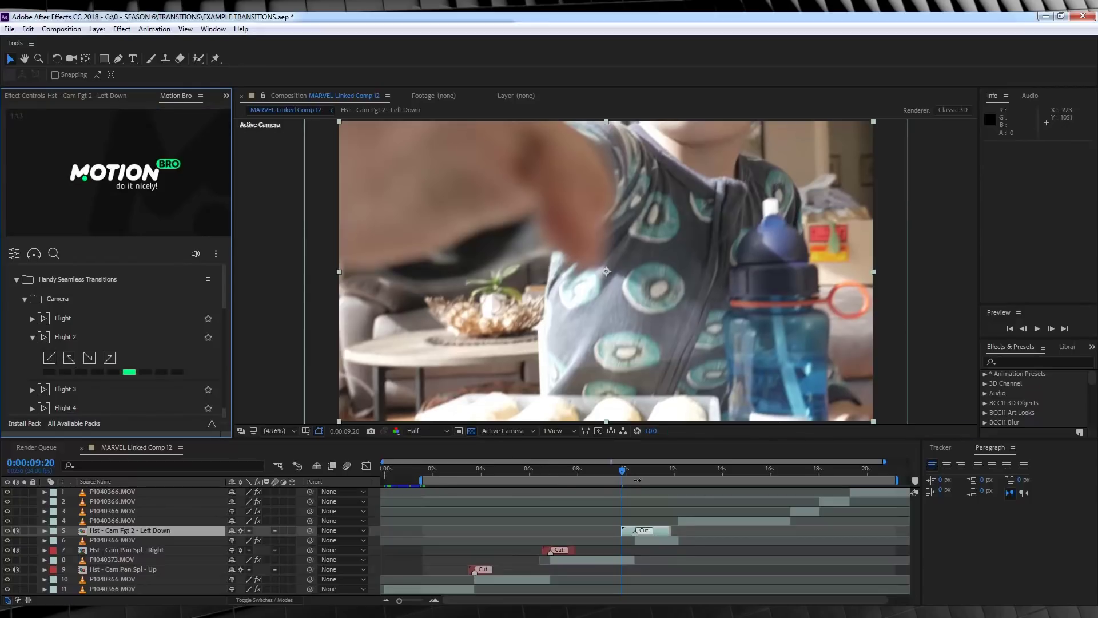
Preview the Flight 2 transition, replaying it from 9:05 and again from 9:11.
left_click(638, 479)
key("space")
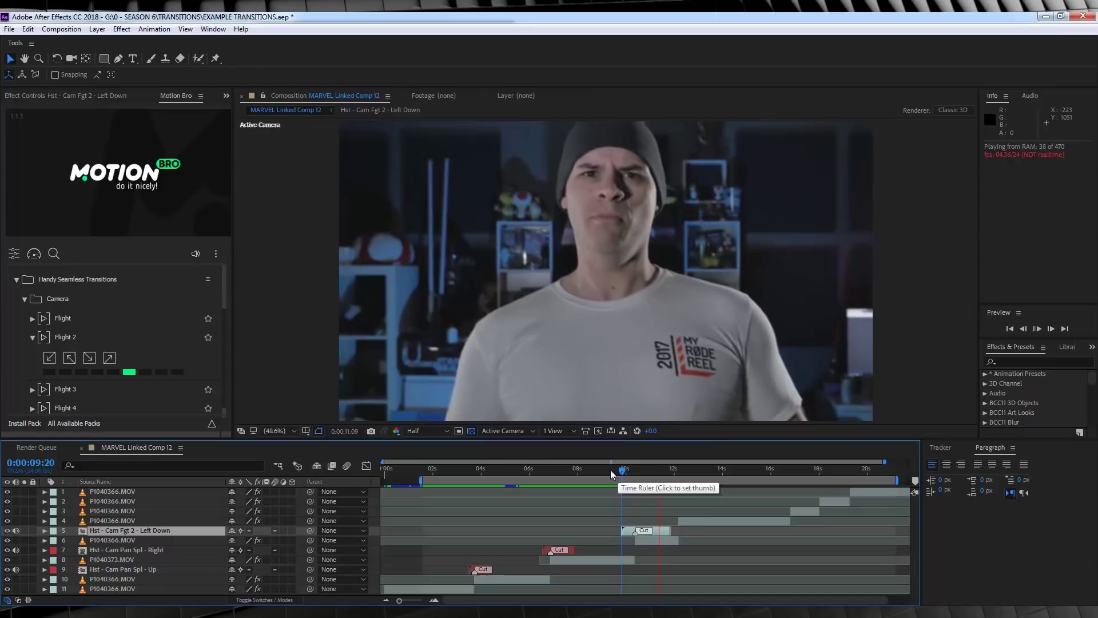
left_click(607, 469)
key("space")
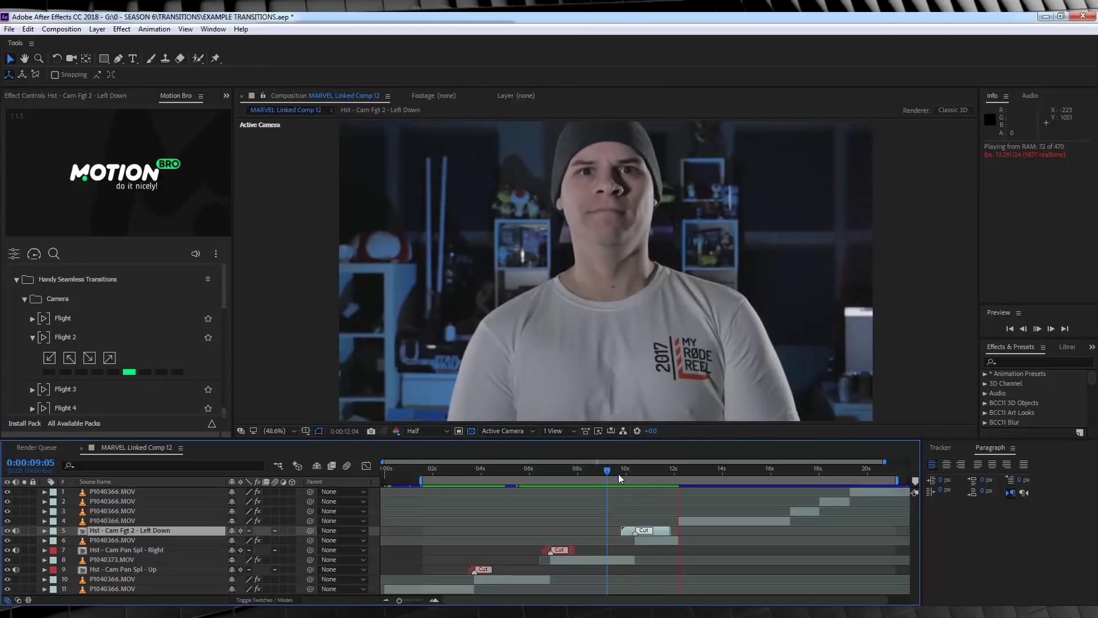
left_click(612, 471)
key("space")
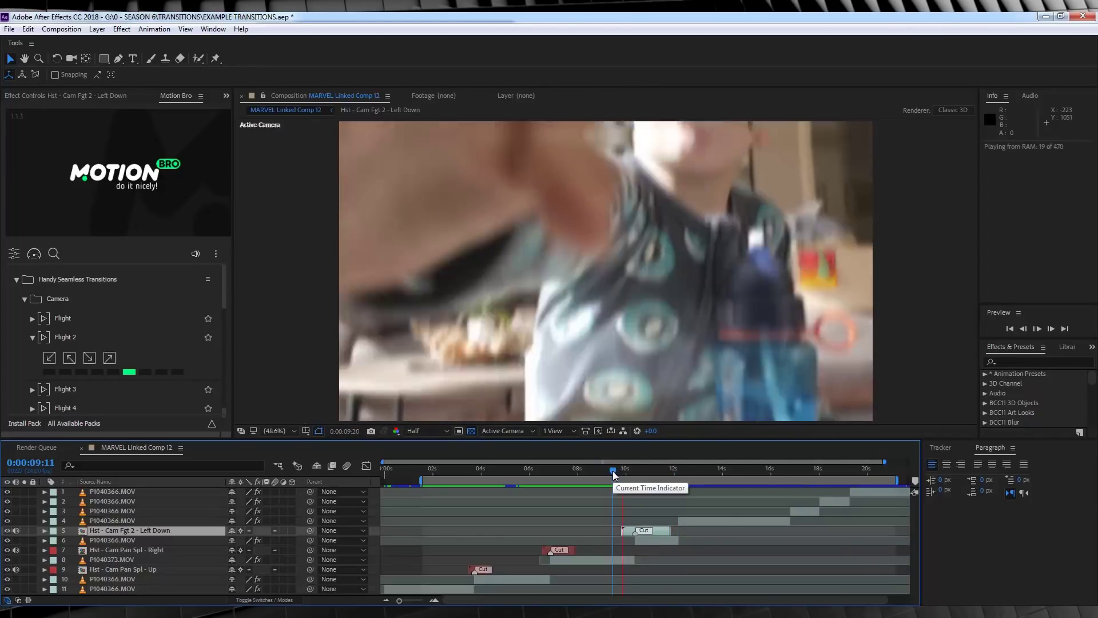
Undo Flight 2 Left Down, reapply it with 40% stretch, and preview from 9:10.
key("space")
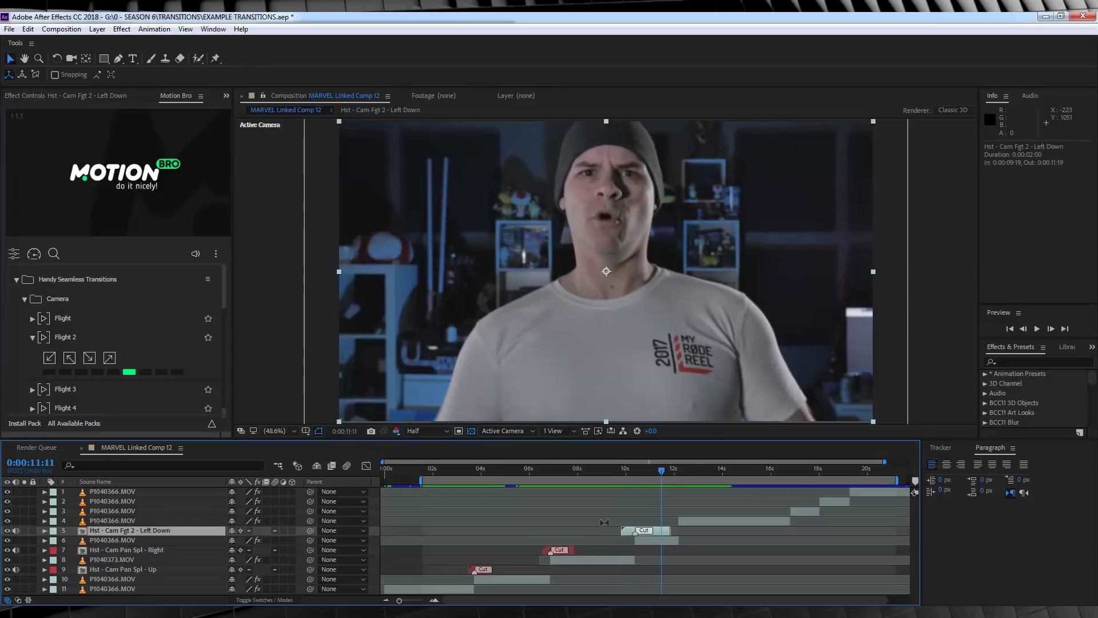
key("ctrl+z")
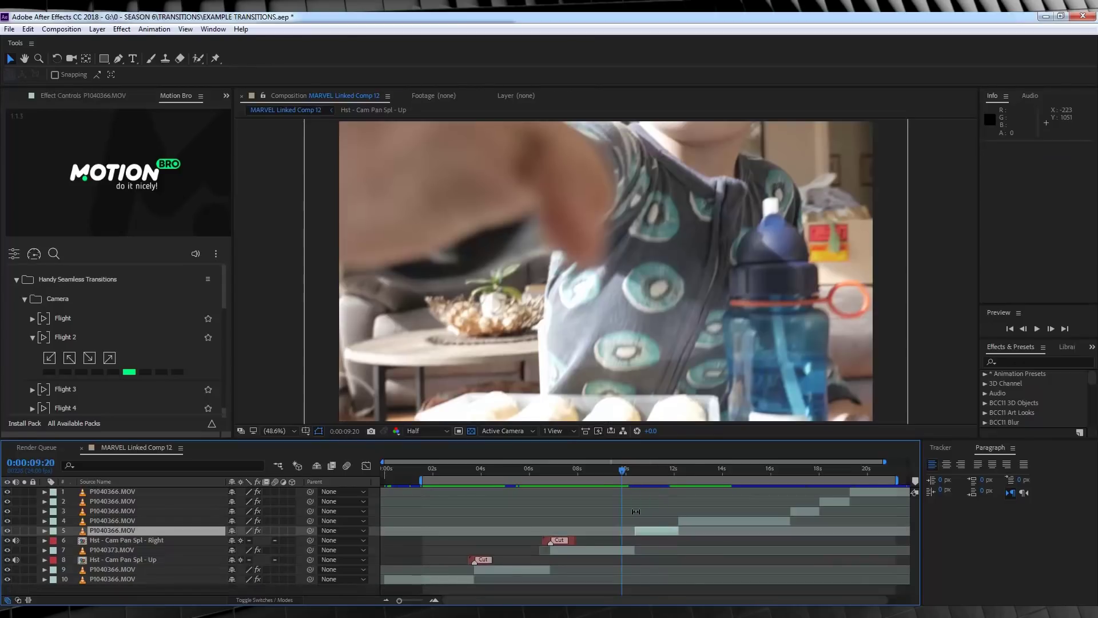
left_click(66, 372)
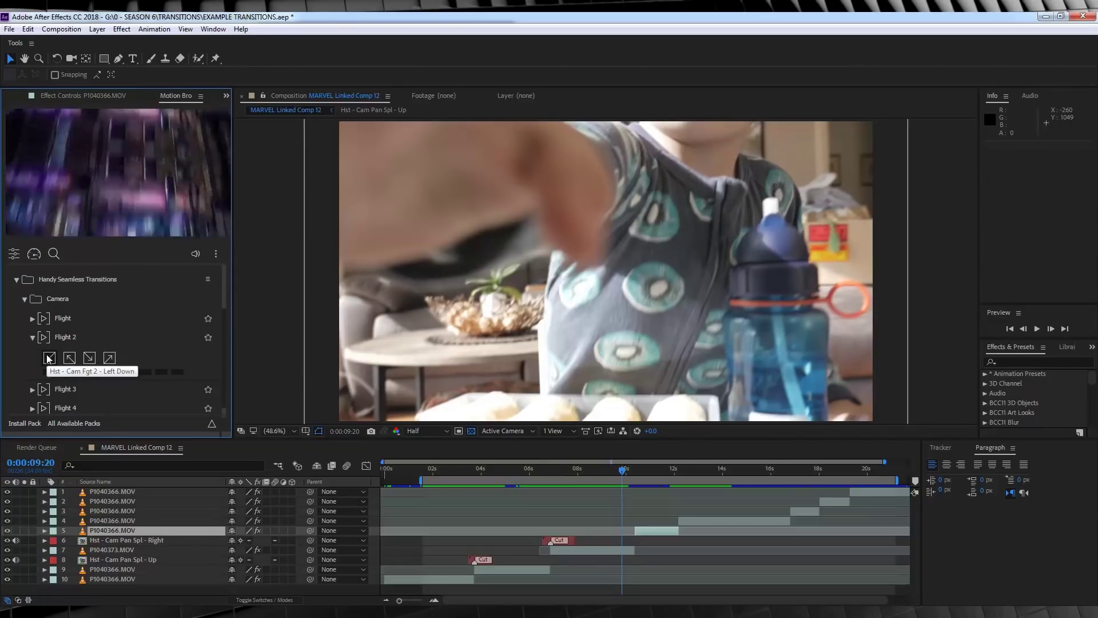
left_click(49, 358)
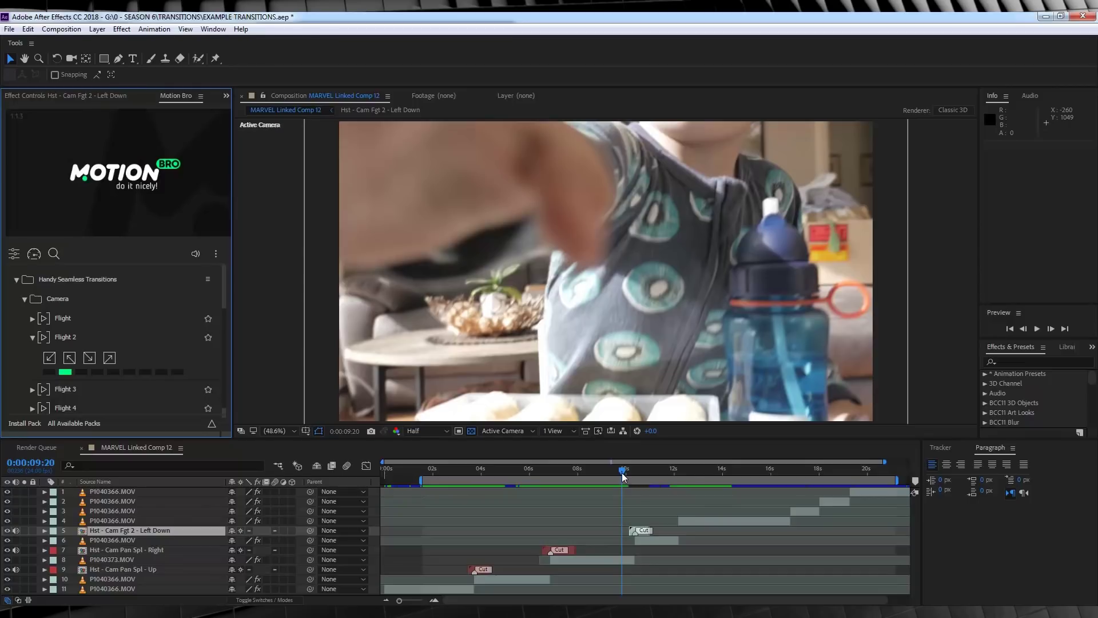
left_click_drag(623, 471, 616, 469)
key("space")
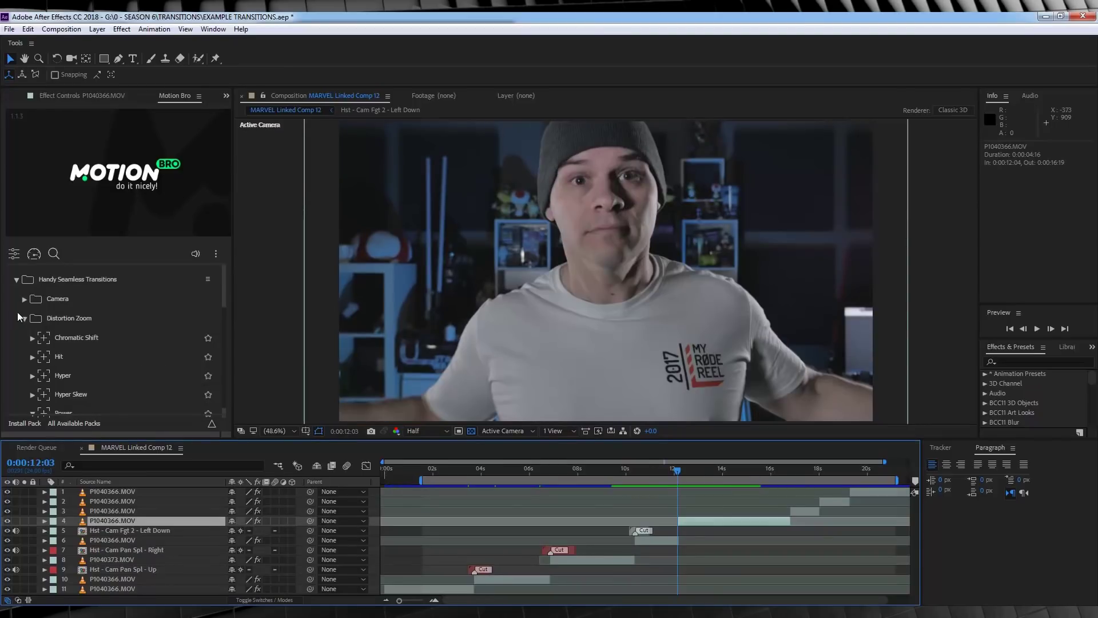
Set the playhead to the 11:23 cut and apply the Distortion Zoom Power In transition.
left_click(23, 319)
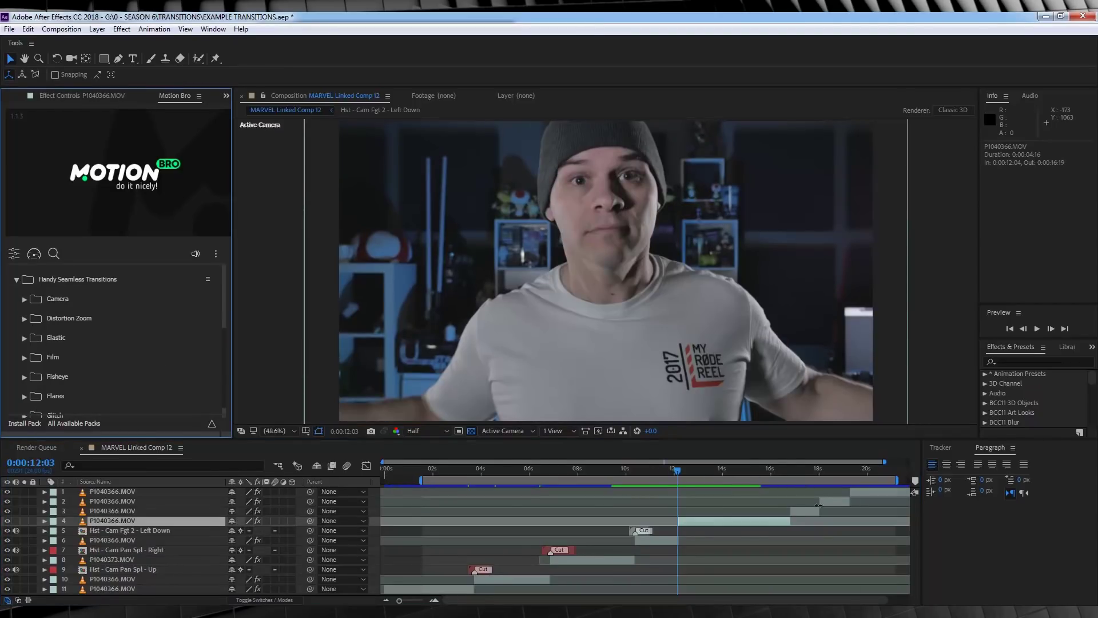
mouse_move(677, 472)
left_mouse_down()
mouse_move(686, 473)
mouse_move(669, 480)
left_mouse_up()
left_click_drag(672, 479, 674, 479)
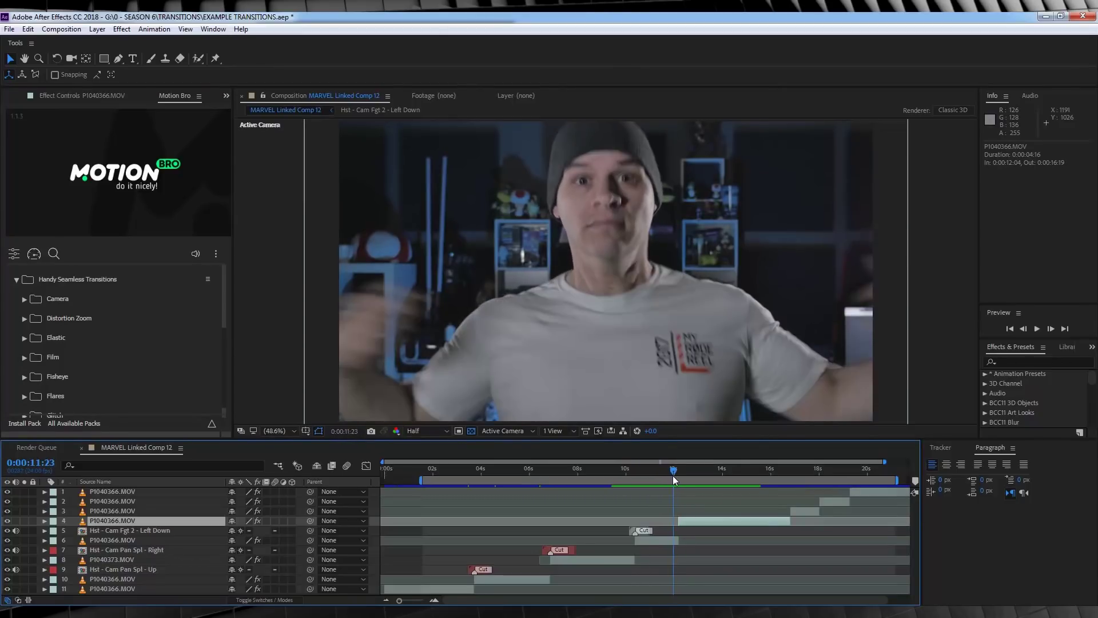
left_click(23, 321)
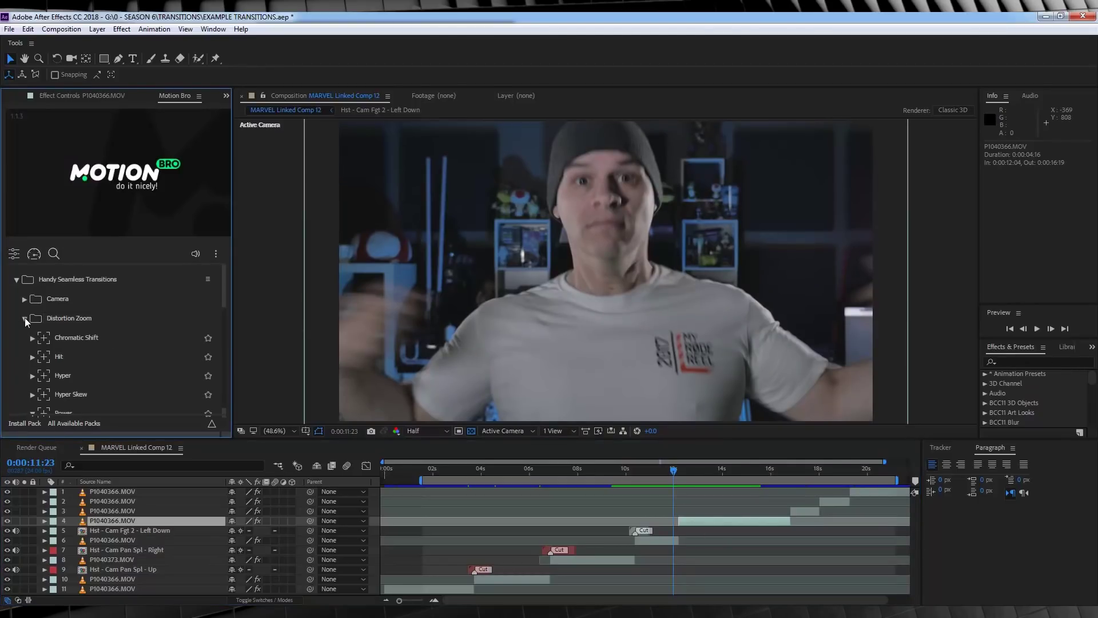
scroll(48, 352, "down", 1)
left_click(49, 354)
mouse_move(63, 359)
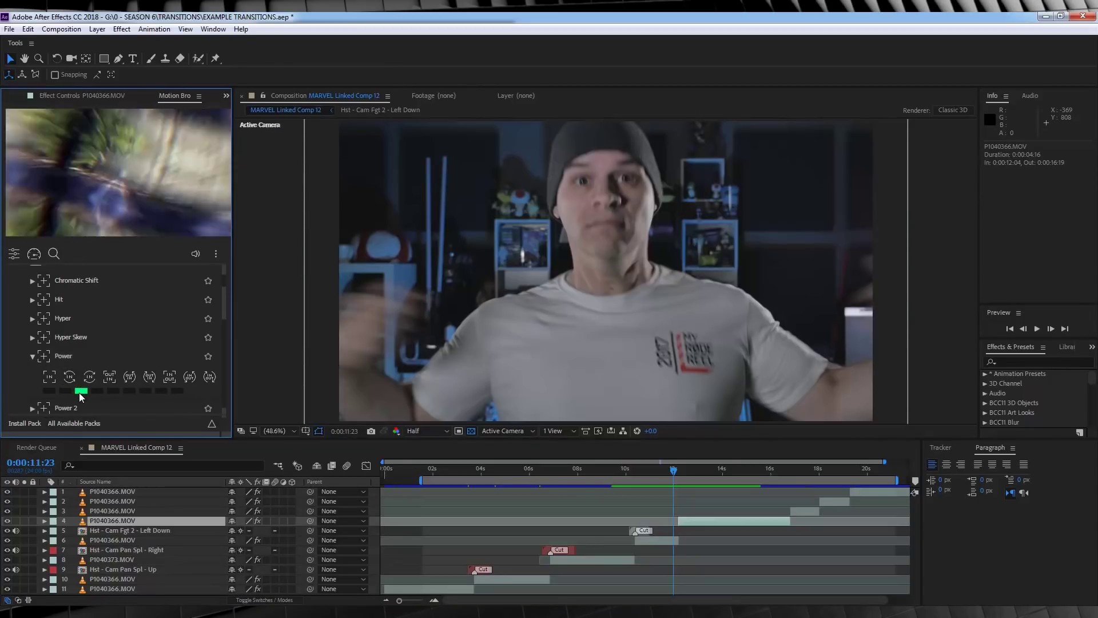
mouse_move(80, 396)
left_click(49, 377)
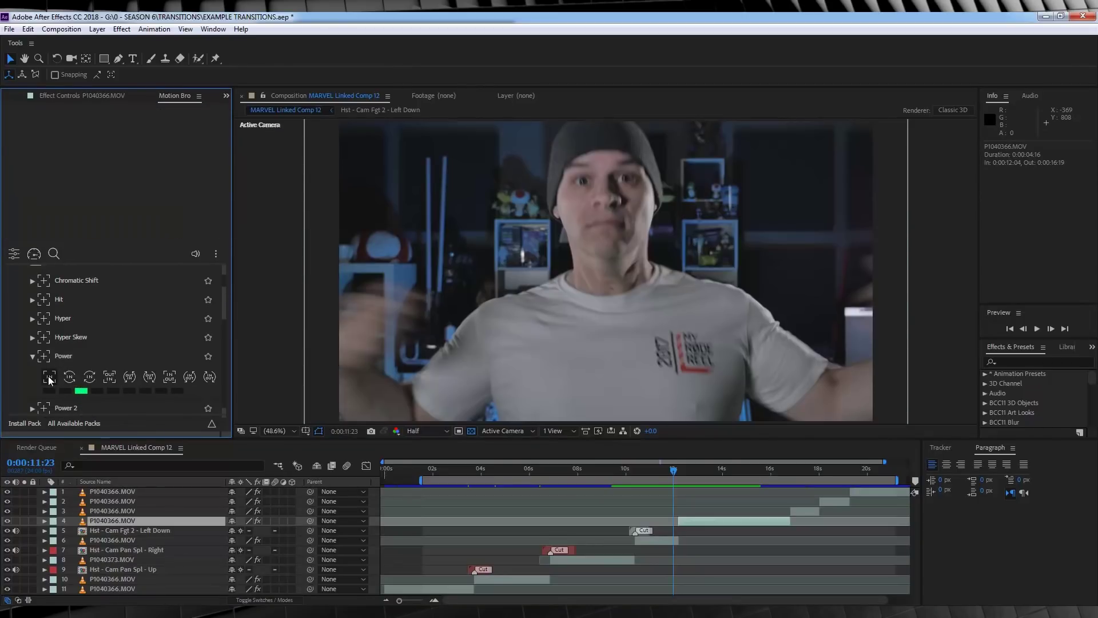
Preview the Power In transition from 11:11, then play the whole edit from the start.
left_click_drag(672, 470, 665, 477)
key("space")
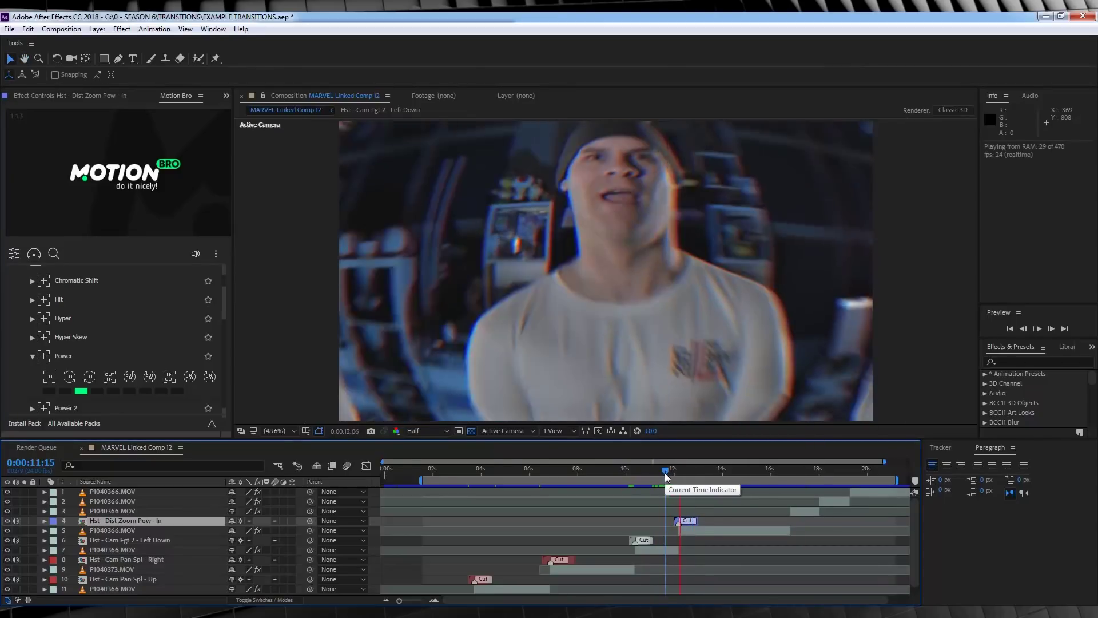
key("space")
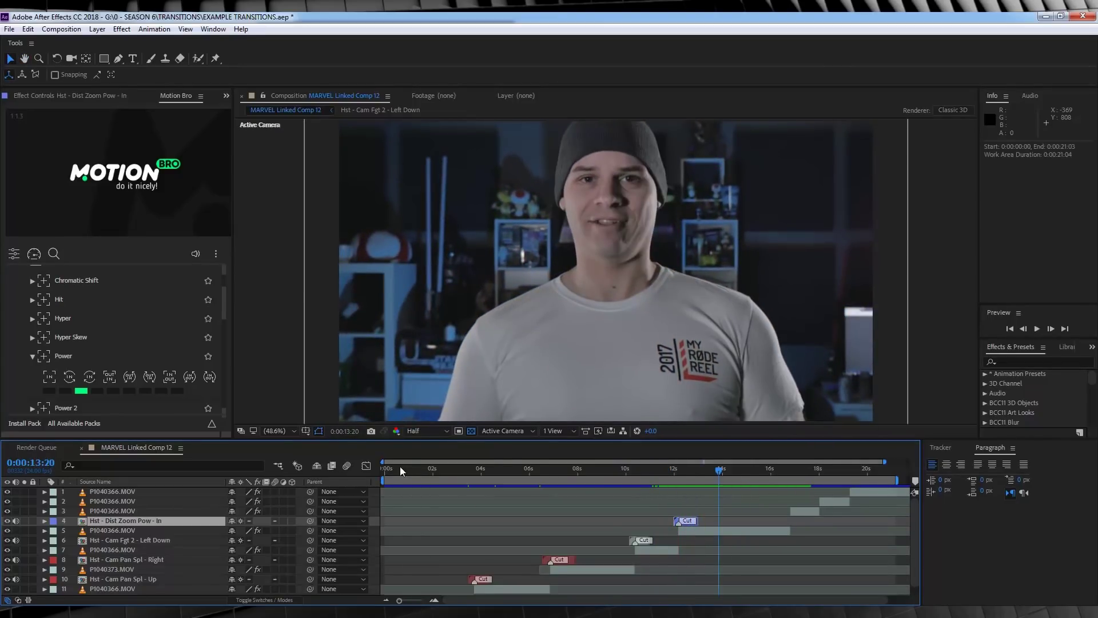
key("space")
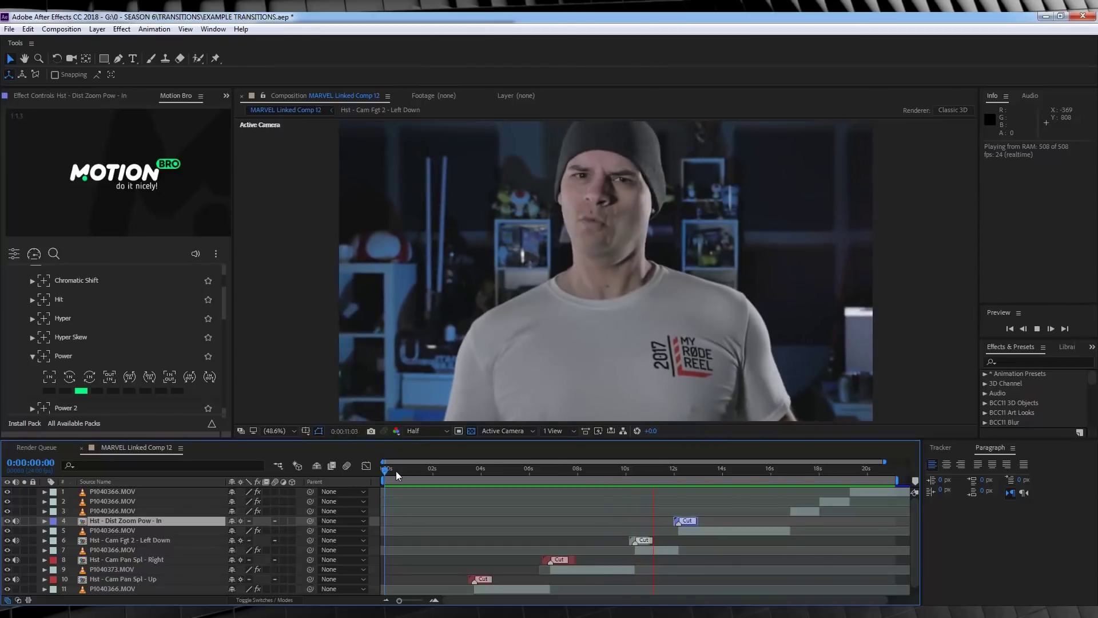
key("space")
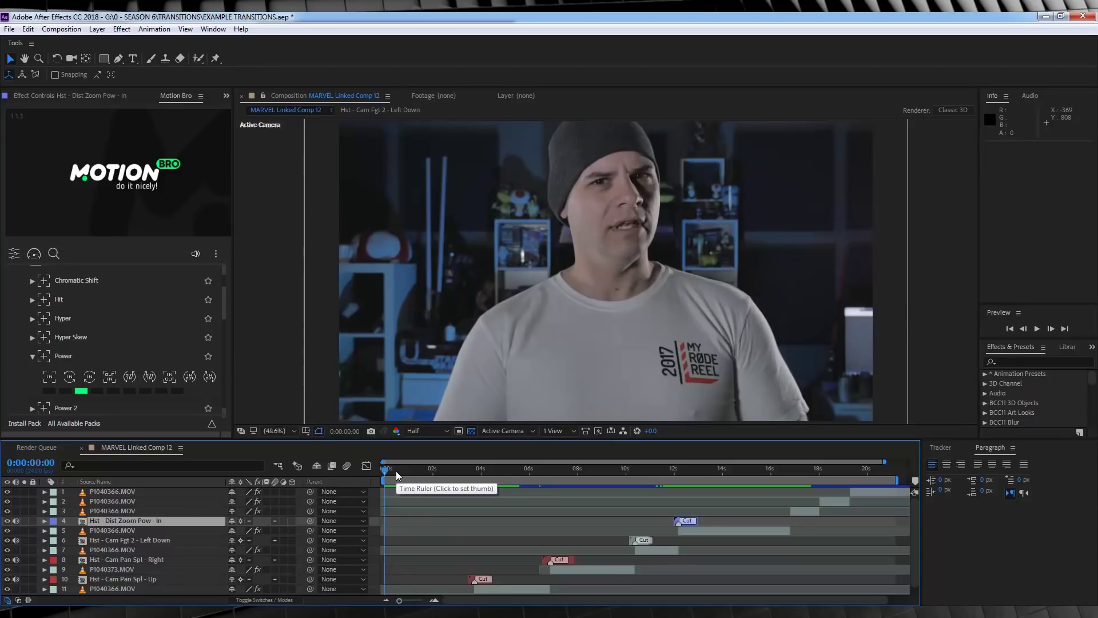
key("space")
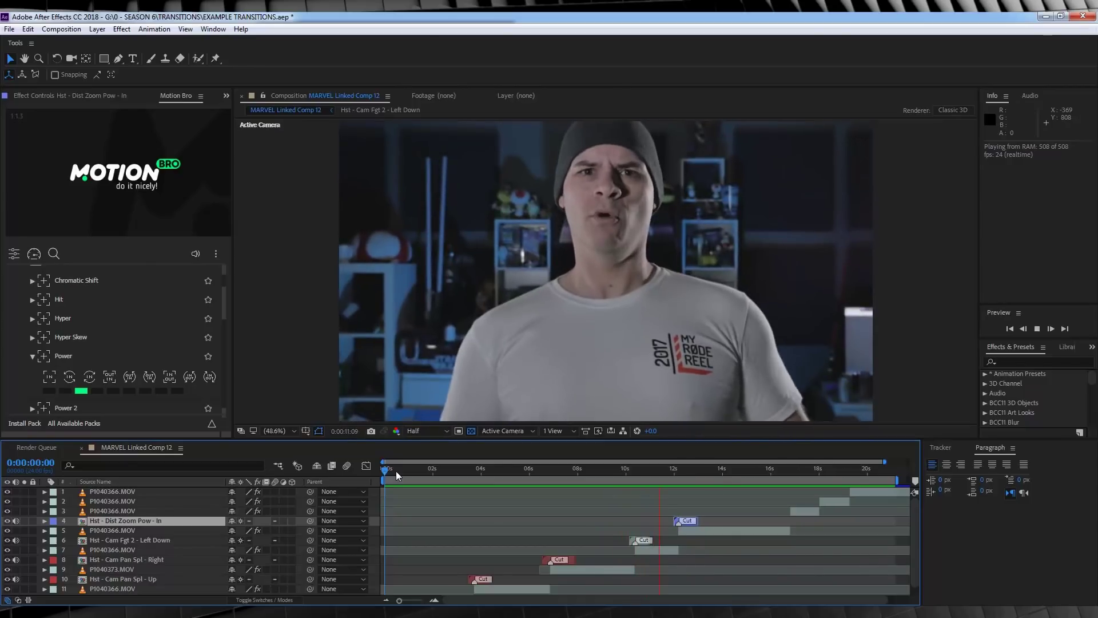
key("space")
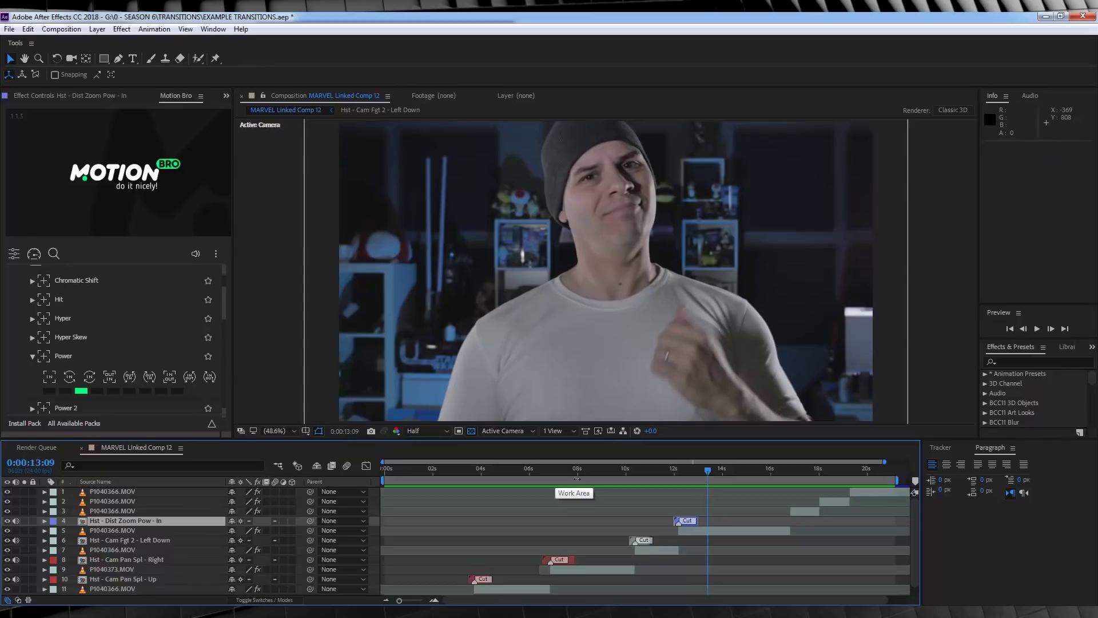
scroll(146, 362, "up", 5)
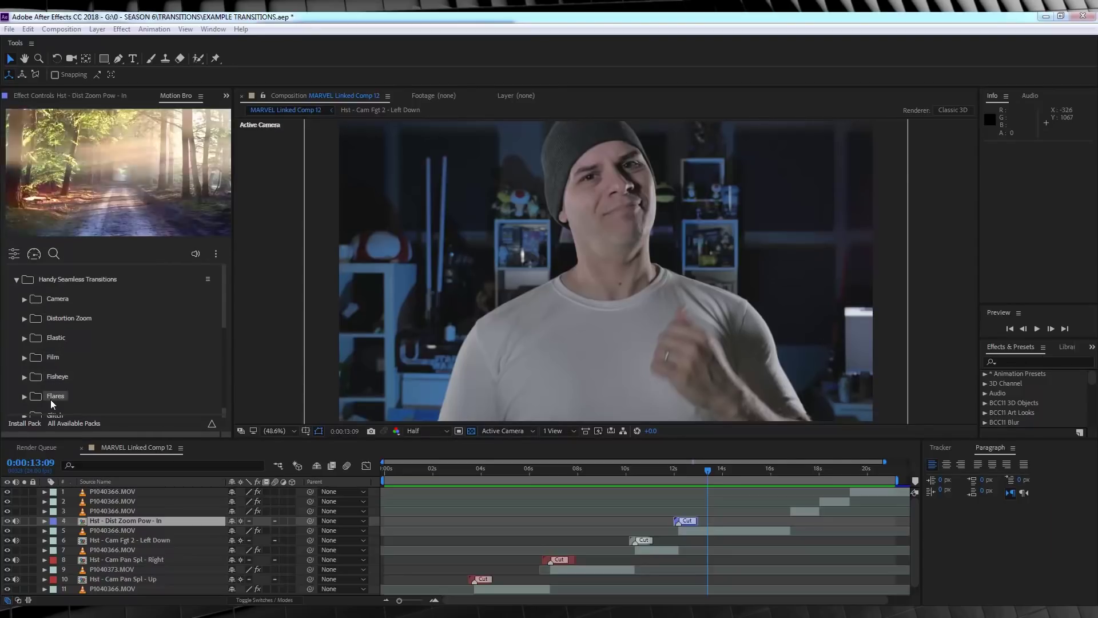
scroll(228, 313, "down", 3)
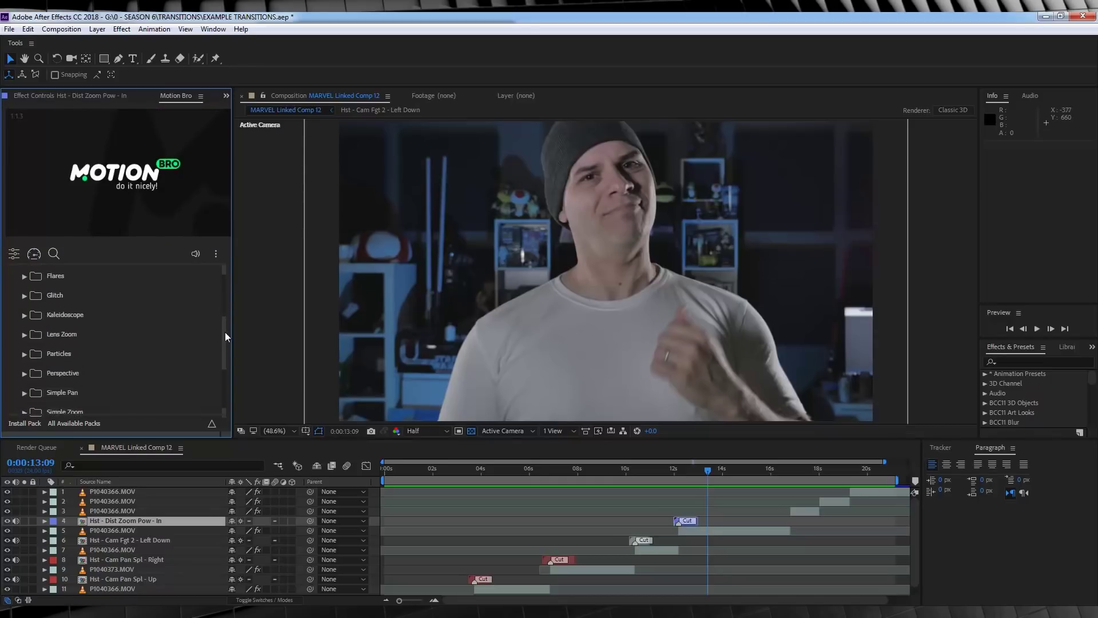
left_click_drag(225, 332, 225, 348)
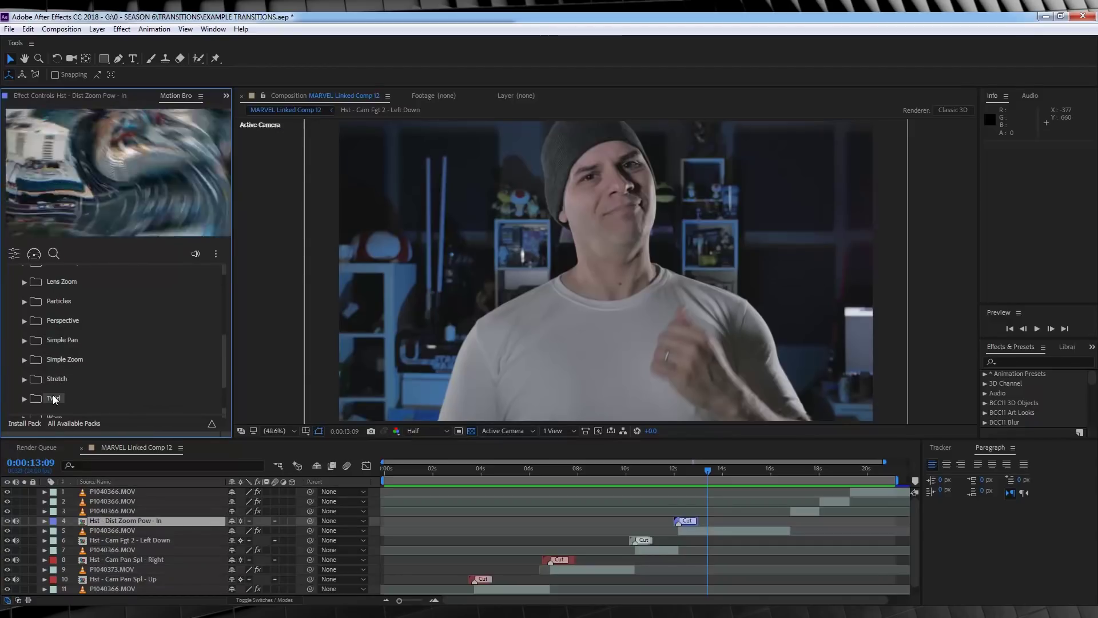
scroll(55, 400, "down", 2)
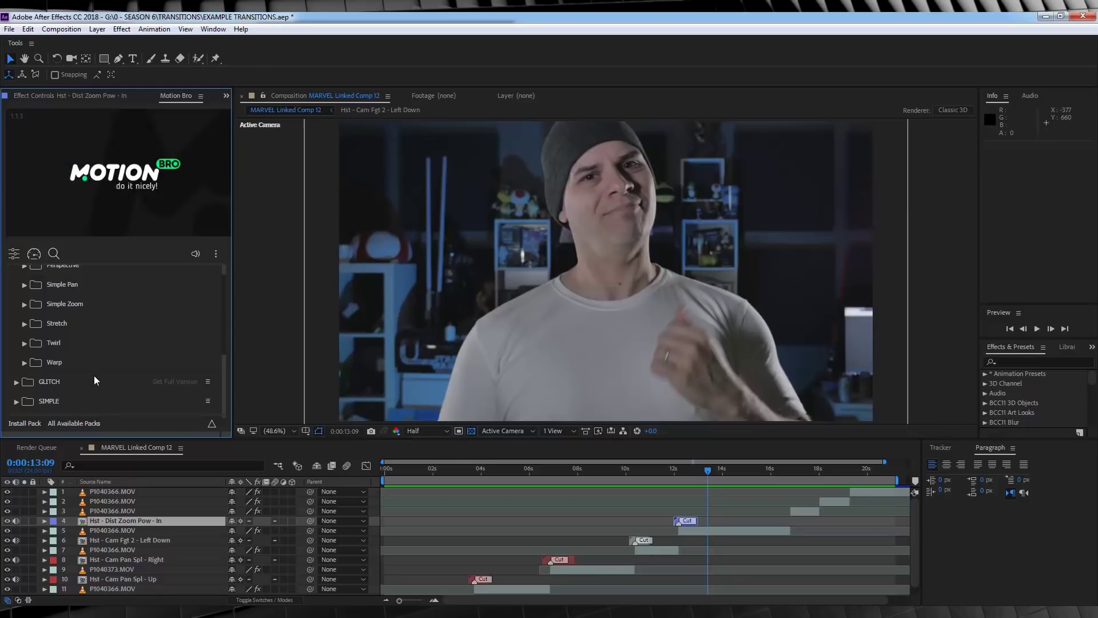